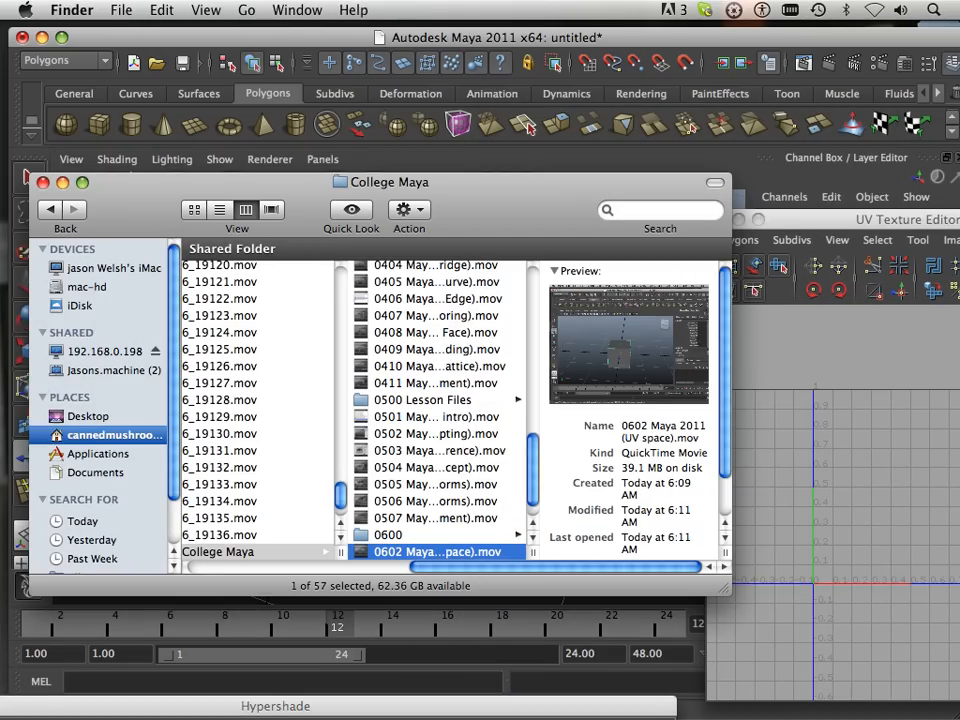
Preview smily.tif in the 0600 folder in Finder
key("Up")
key("Right")
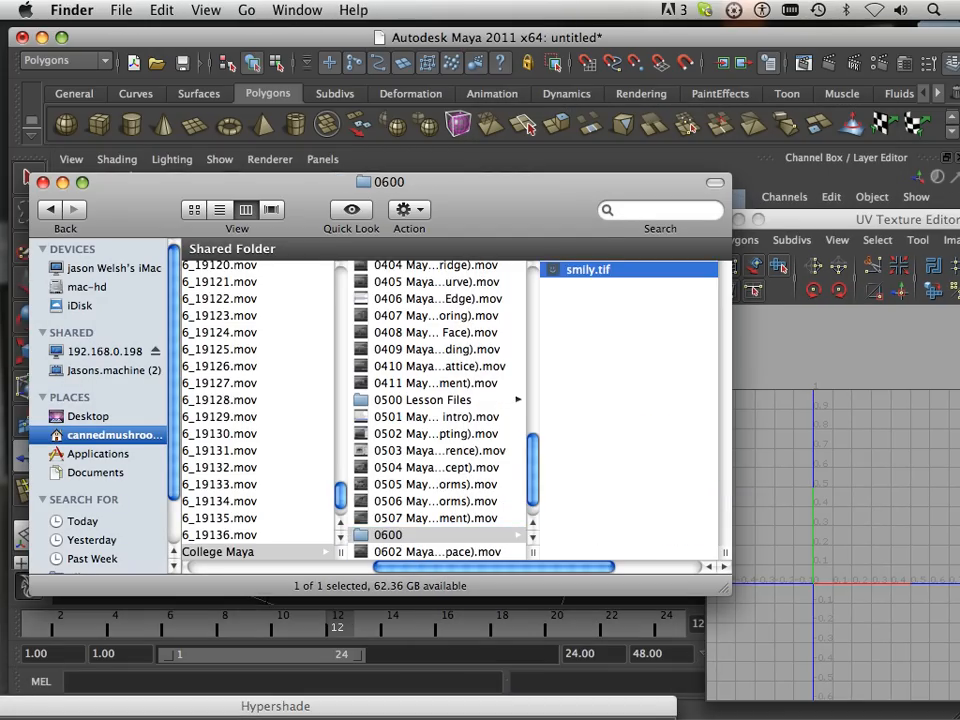
left_click_drag(480, 182, 380, 227)
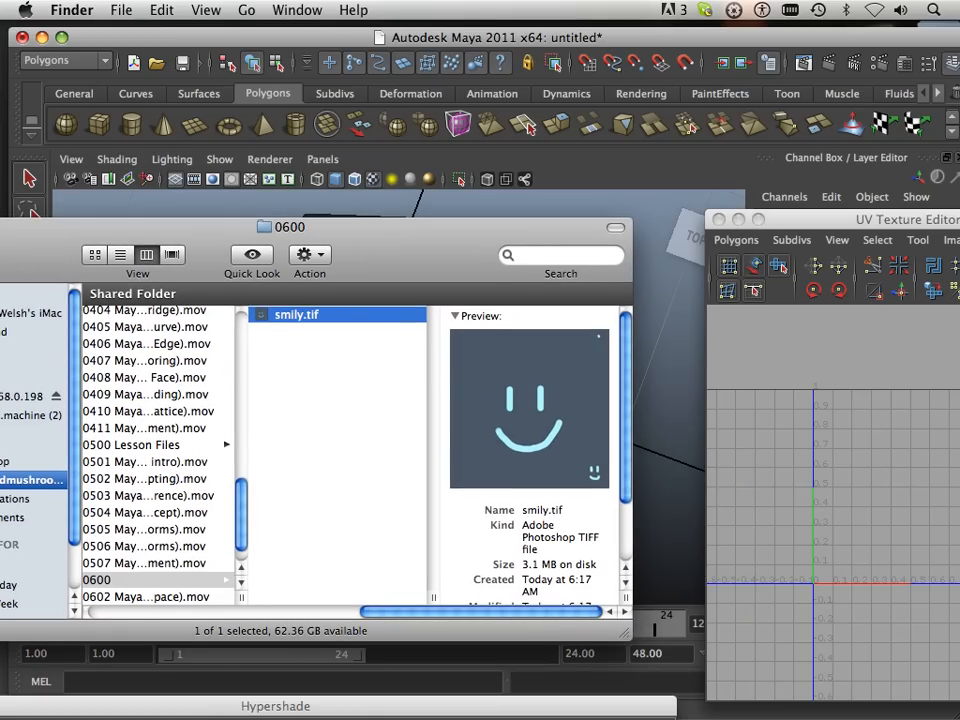
Switch to Maya, close the UV Texture Editor and open Hypershade
left_click(560, 37)
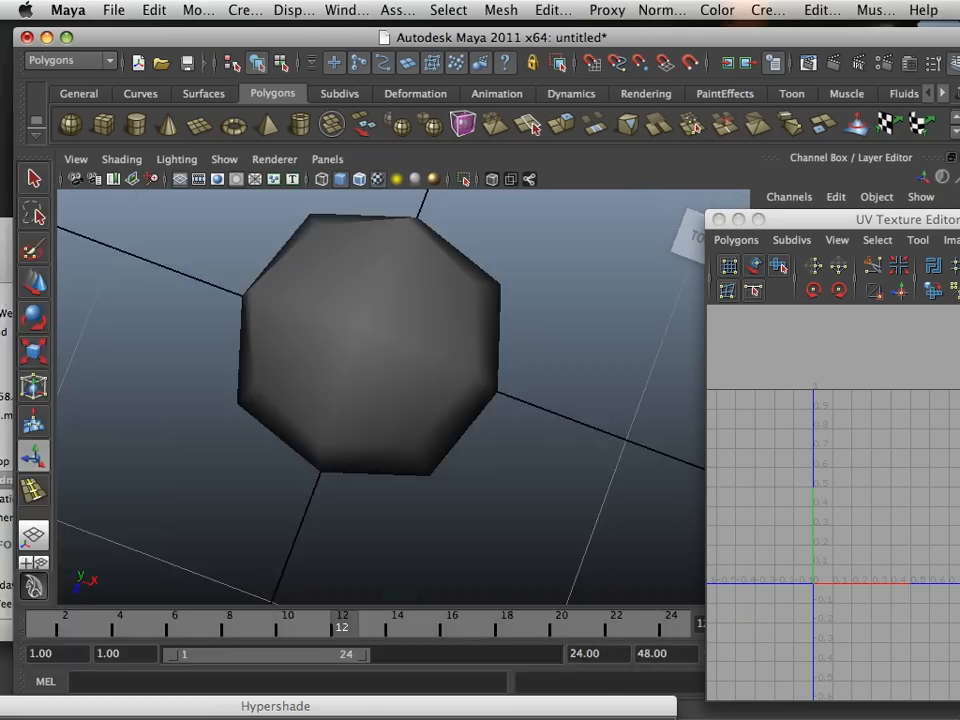
left_click_drag(560, 37, 500, 32)
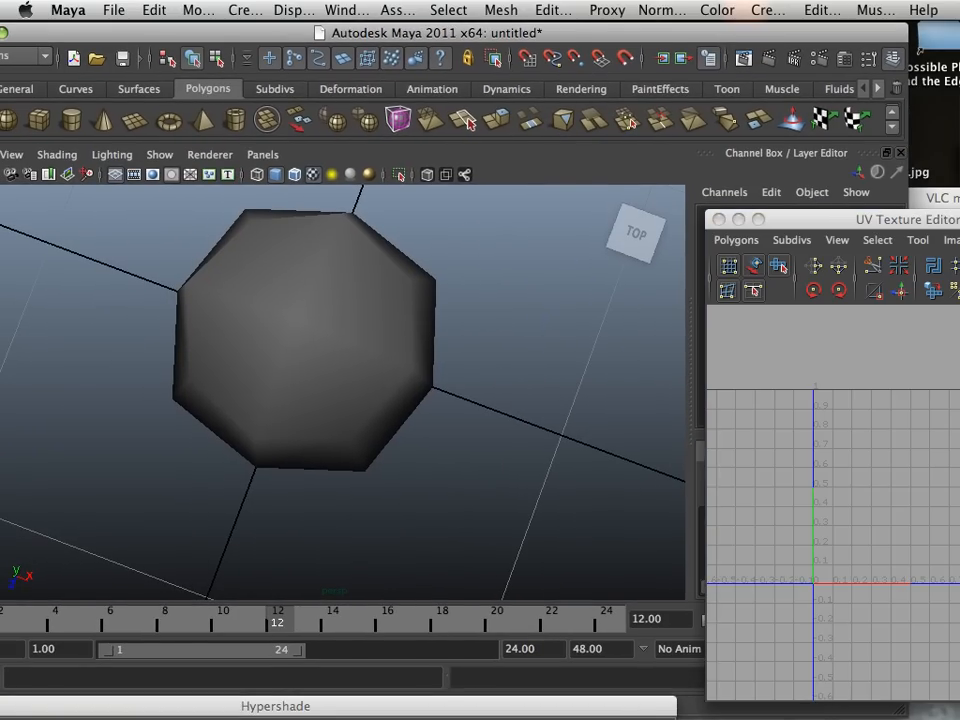
left_click(347, 10)
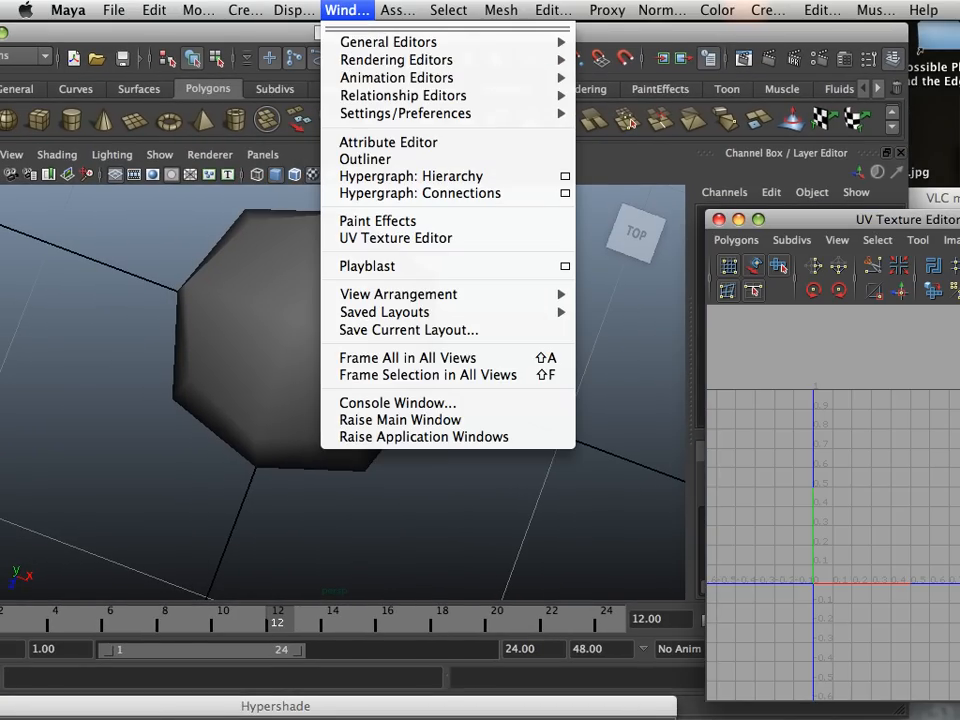
mouse_move(400, 60)
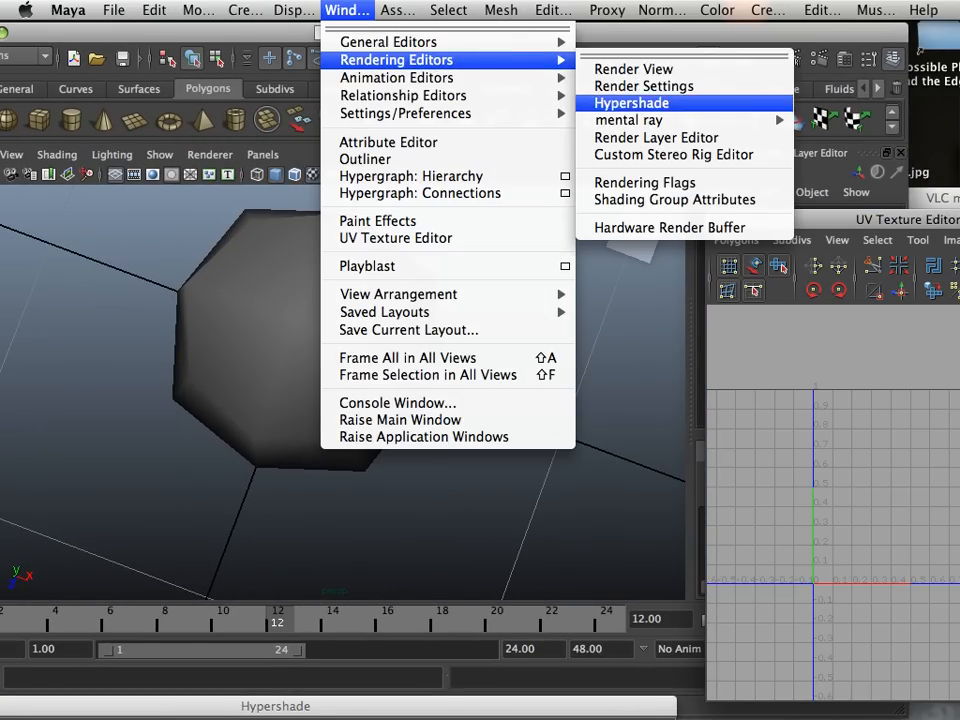
left_click(631, 103)
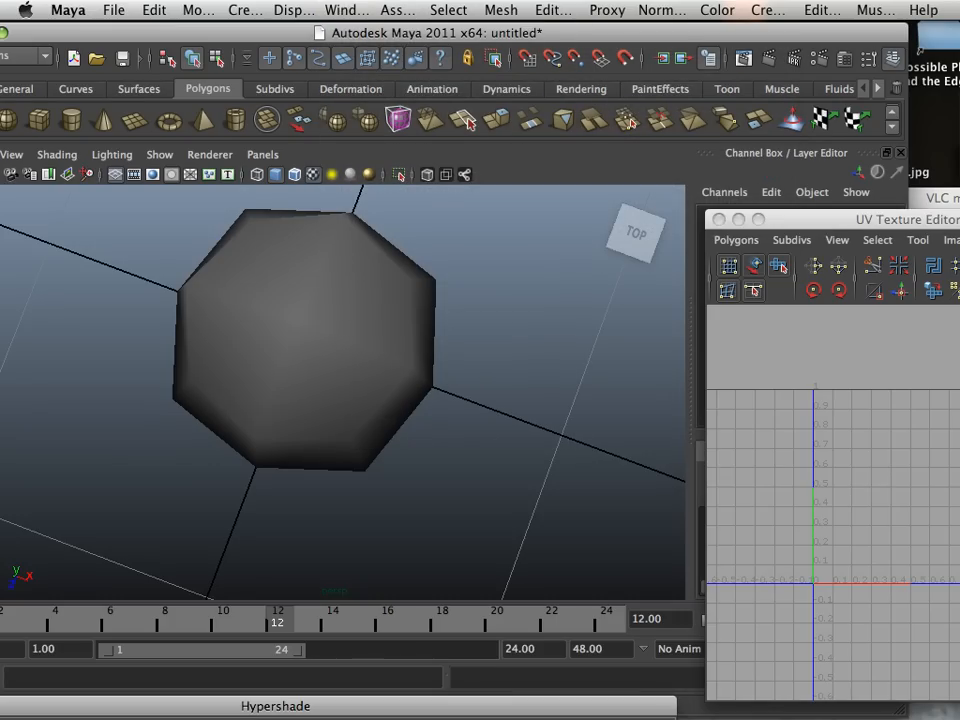
left_click(718, 219)
left_click(347, 10)
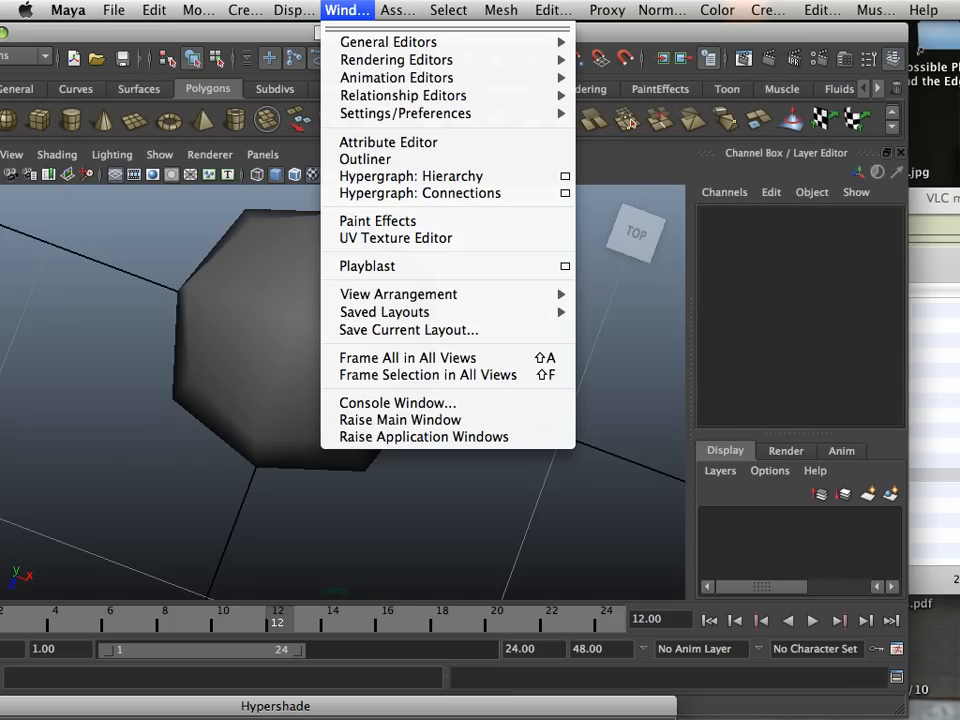
mouse_move(400, 60)
left_click(631, 101)
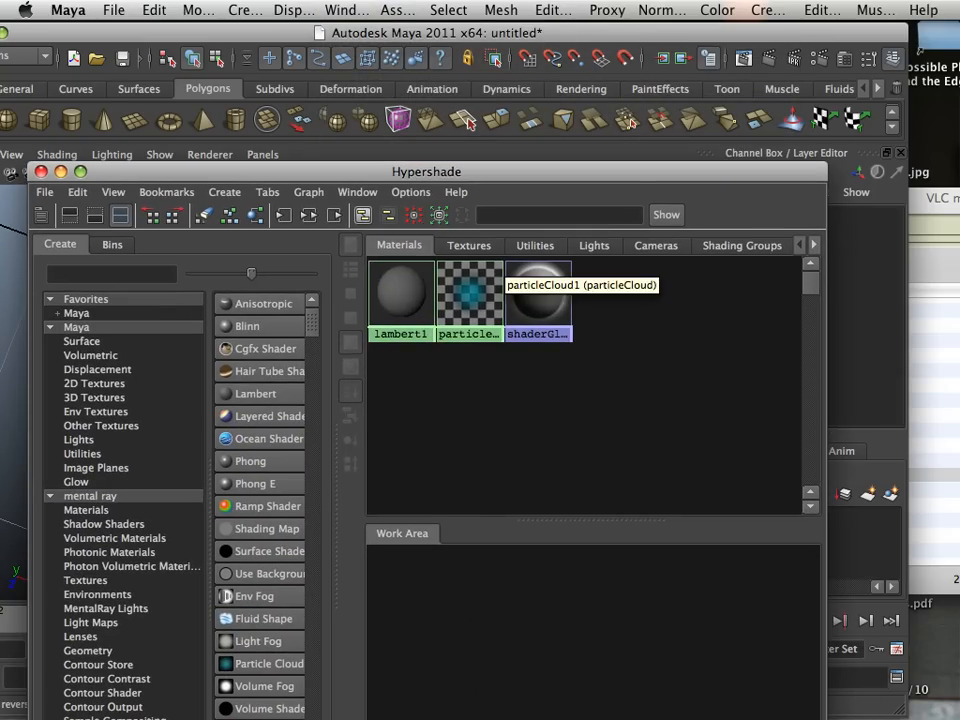
Import smily.tif from the Finder folder 0600 into Hypershade's textures and close the Finder window
left_click(469, 245)
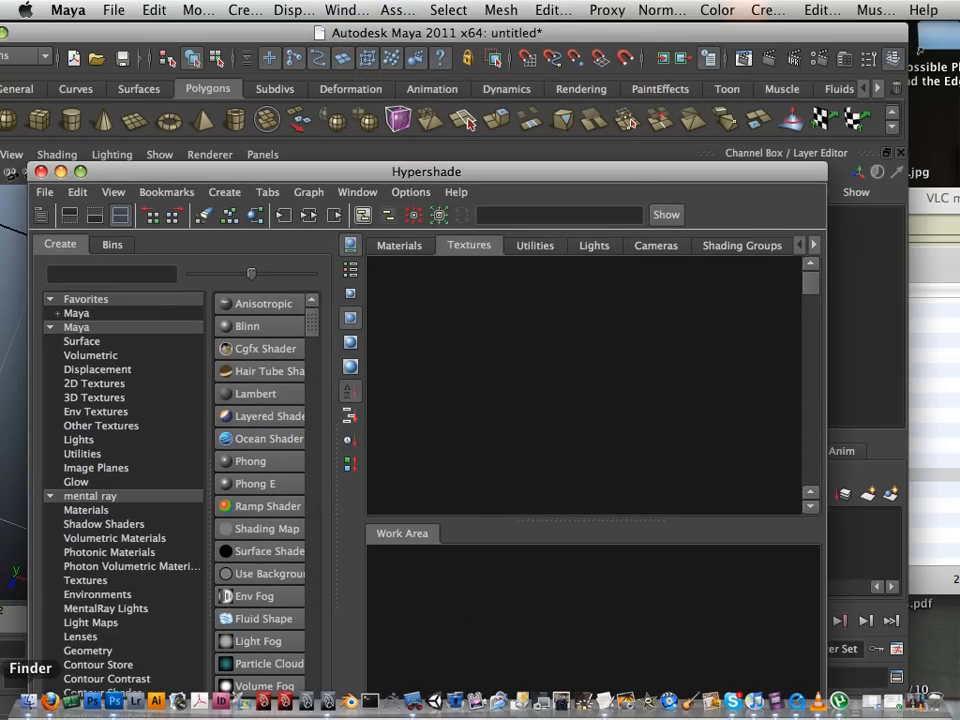
left_click(28, 701)
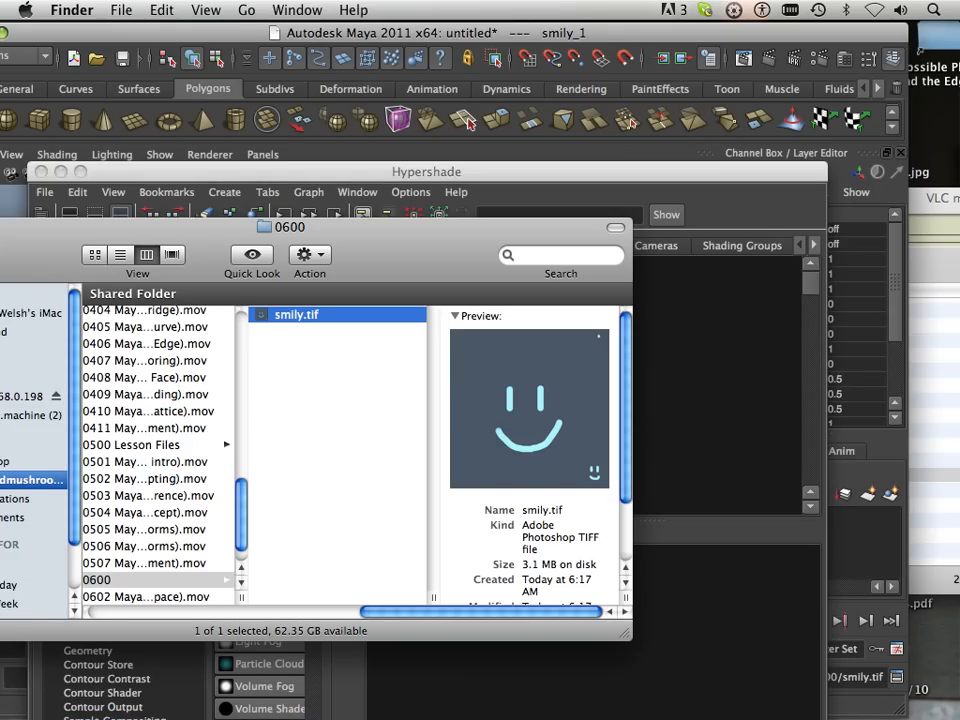
left_click_drag(380, 227, 586, 246)
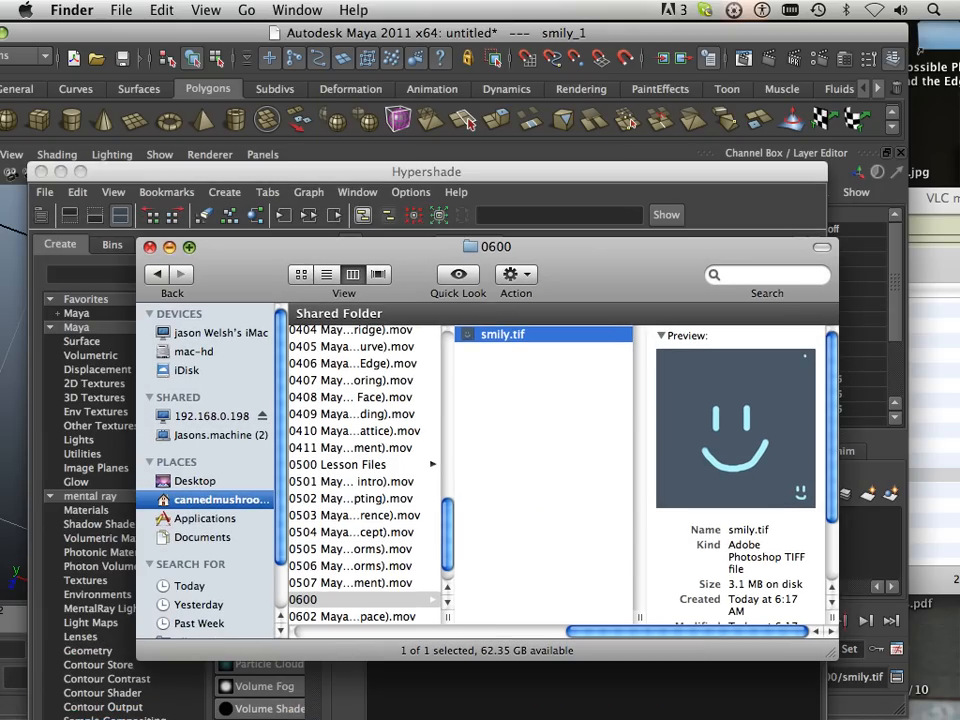
key("super+w")
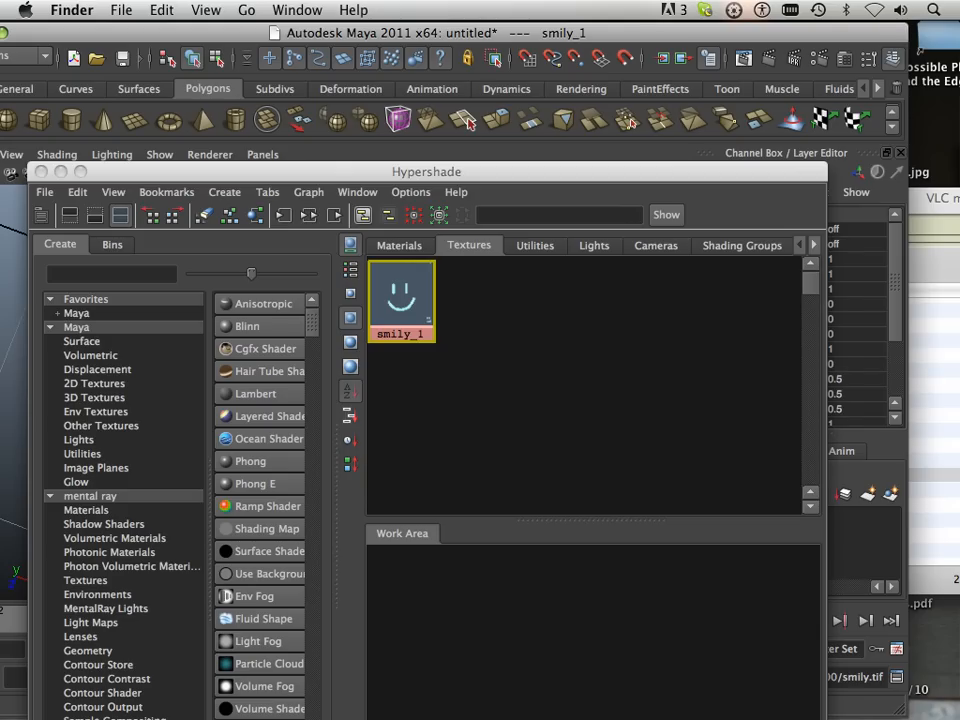
Create a new Lambert material in Hypershade
left_click(399, 245)
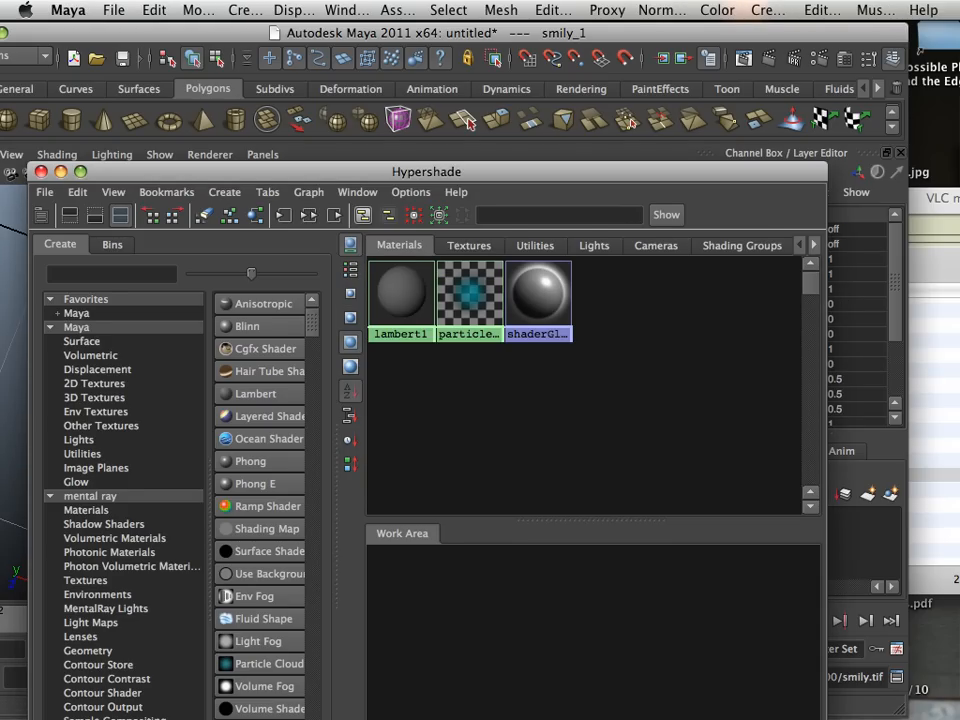
left_click_drag(426, 172, 440, 55)
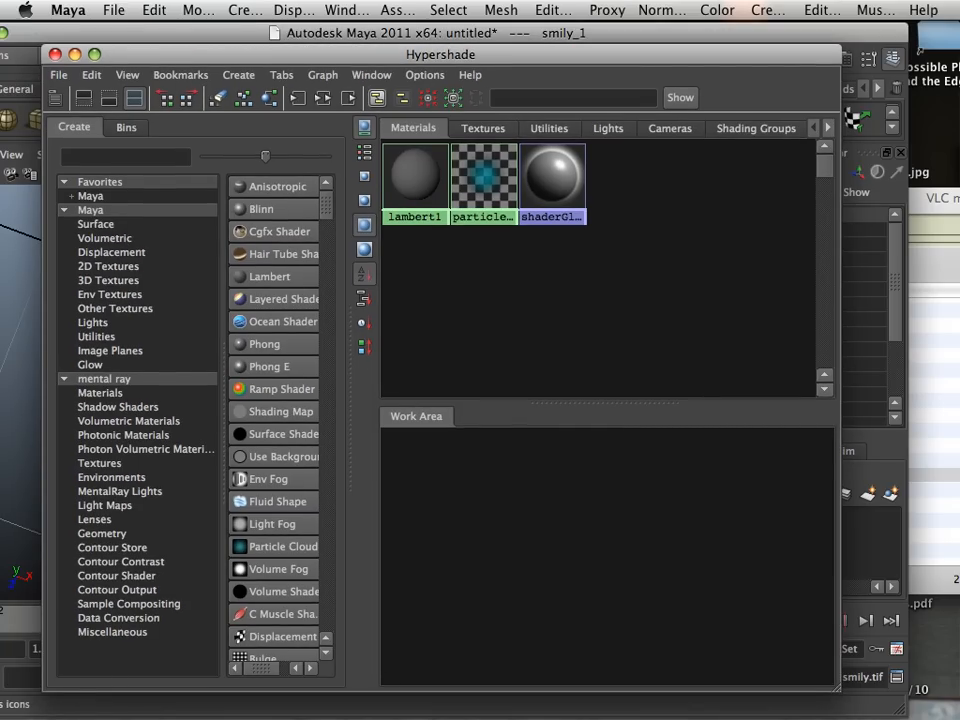
left_click(277, 187)
left_click(270, 276)
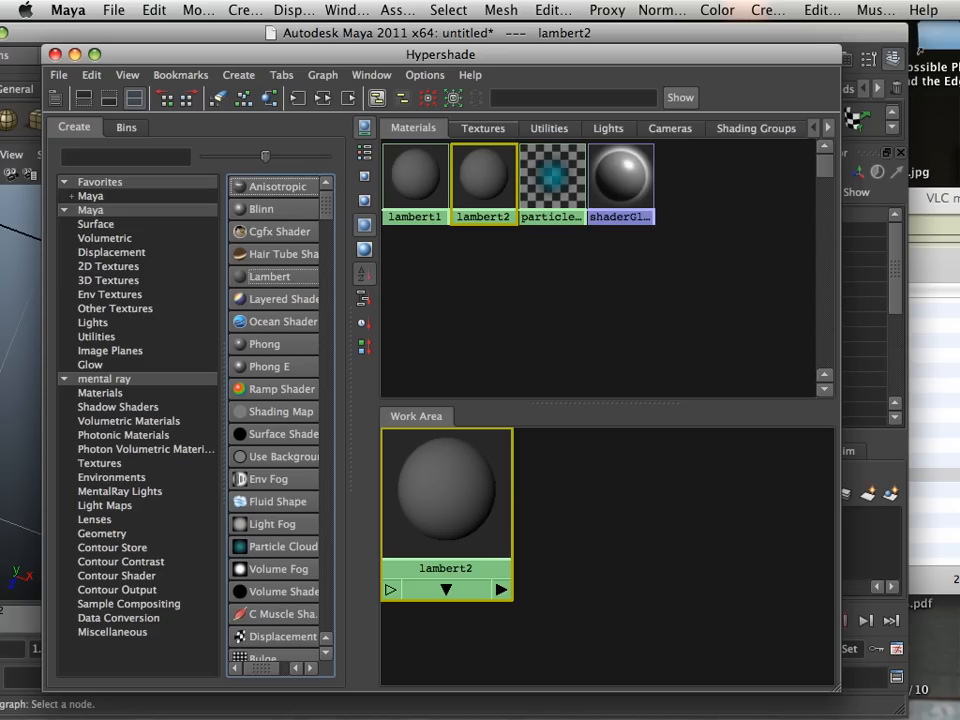
Connect the smily texture to the new Lambert's color and place its node beside the material in the work area
left_click(483, 128)
middle_click_drag(415, 178, 433, 479)
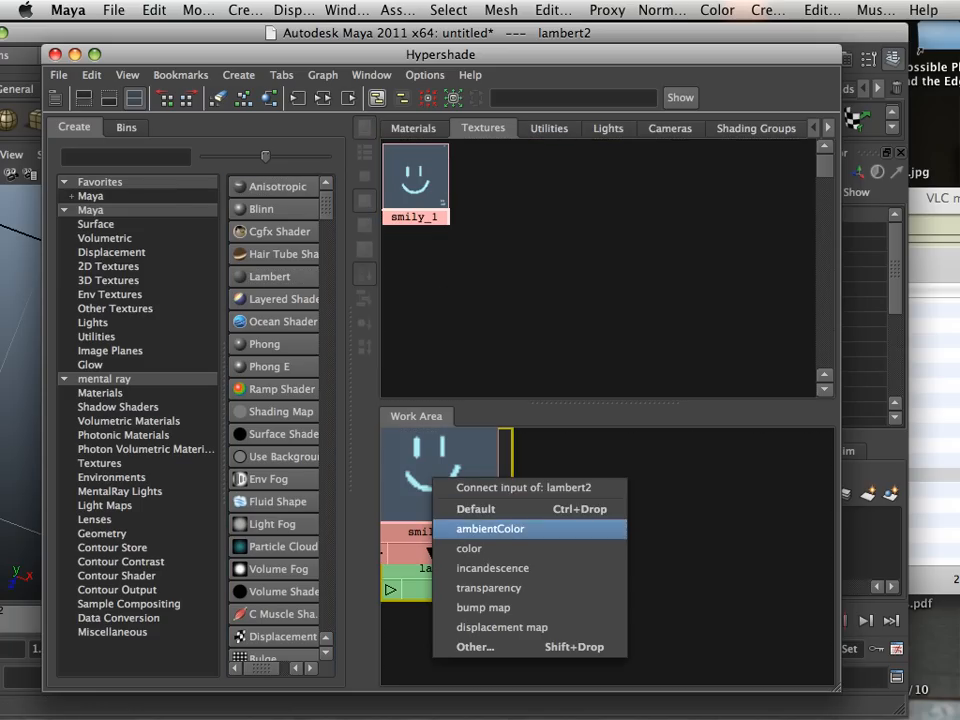
left_click(468, 548)
left_click_drag(455, 506, 694, 554)
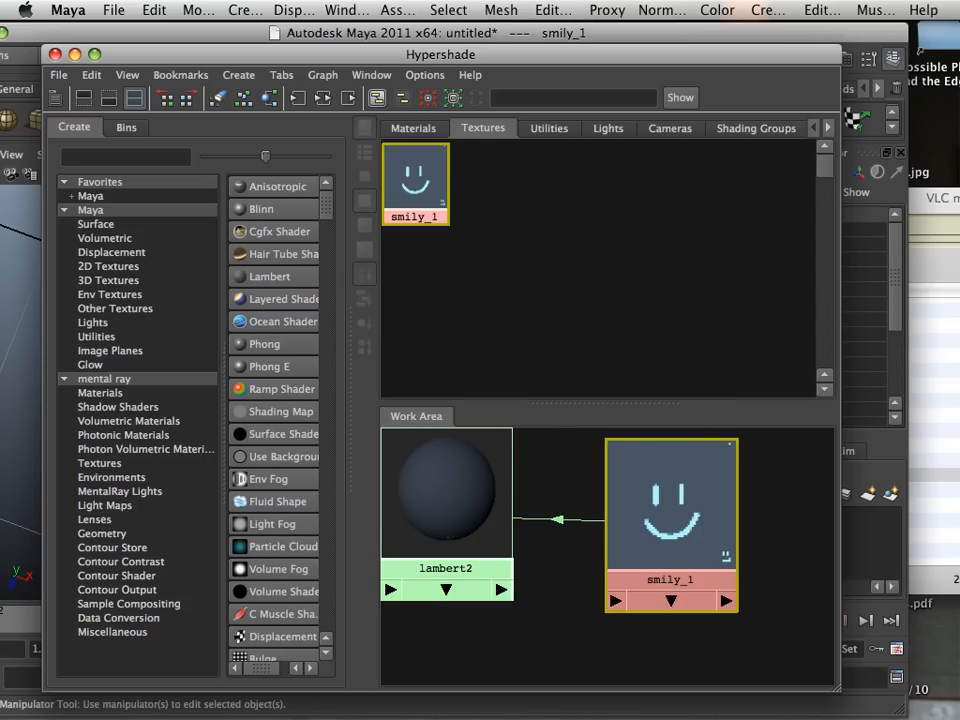
Assign the new Lambert material with the smily texture to the faceted model in the viewport
left_click_drag(400, 54, 864, 60)
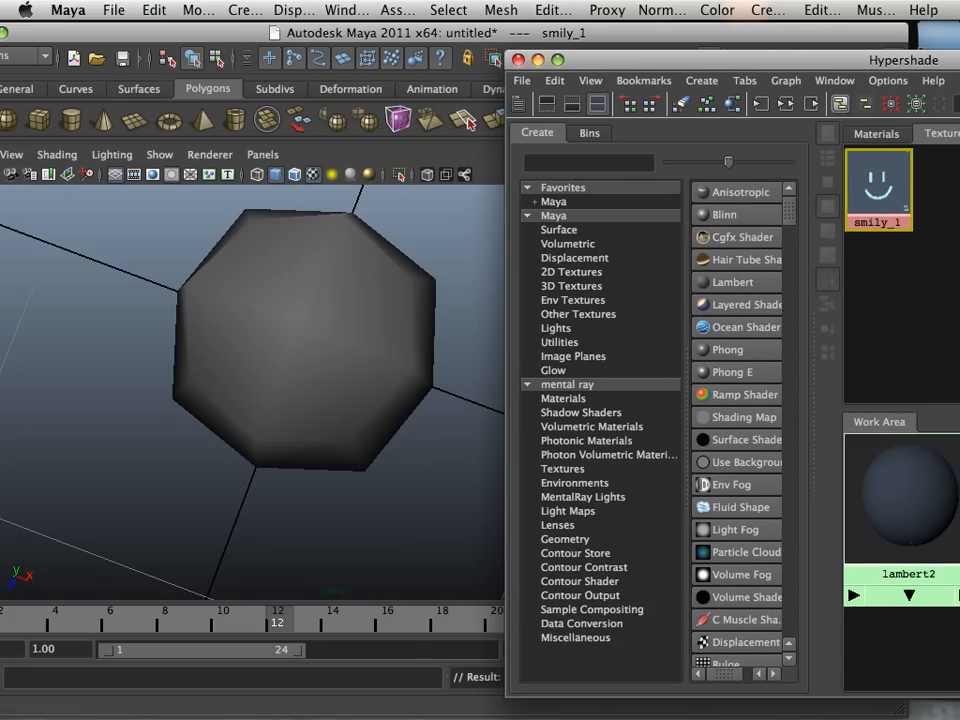
middle_click_drag(900, 497, 315, 330)
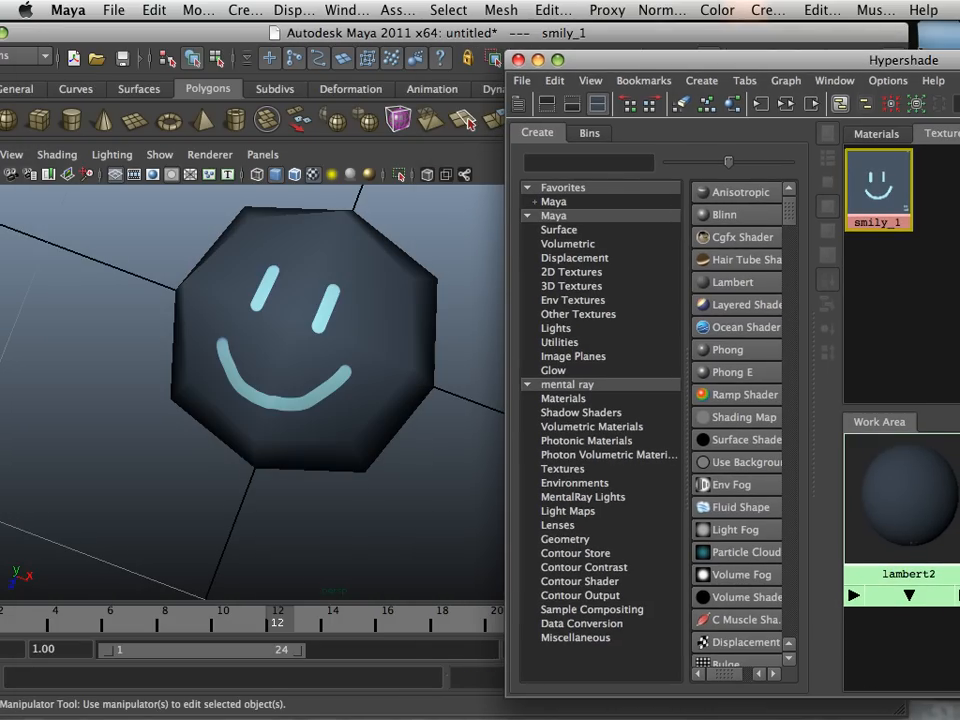
left_click_drag(315, 330, 400, 342, "alt")
scroll(335, 370, "up", 2)
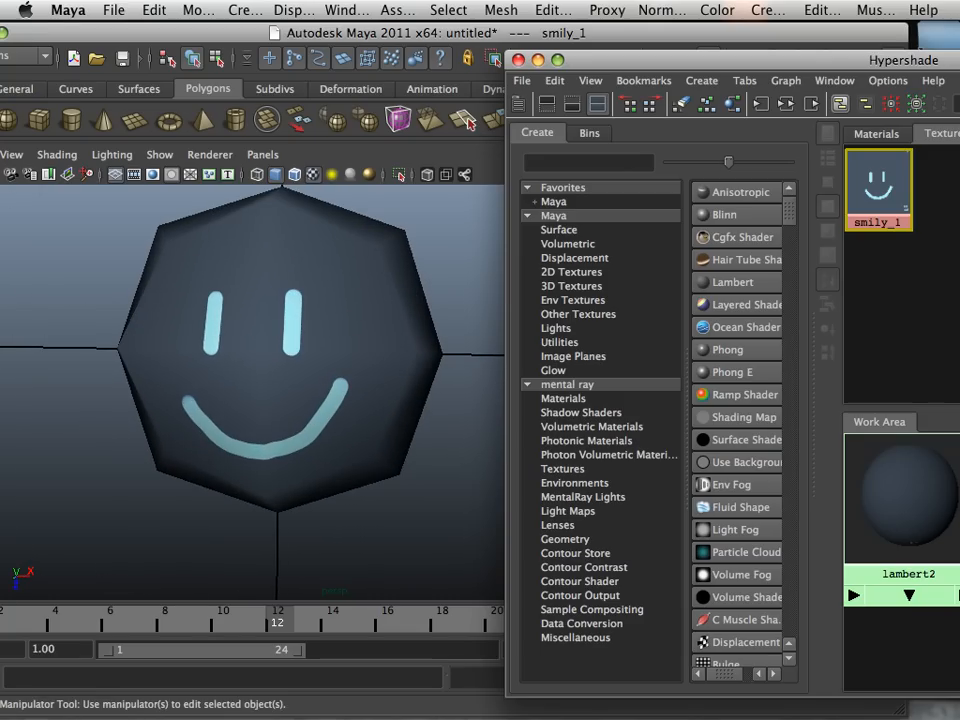
Show the model's UV layout over the smily texture in the UV Texture Editor, with the window beside the model
left_click(348, 10)
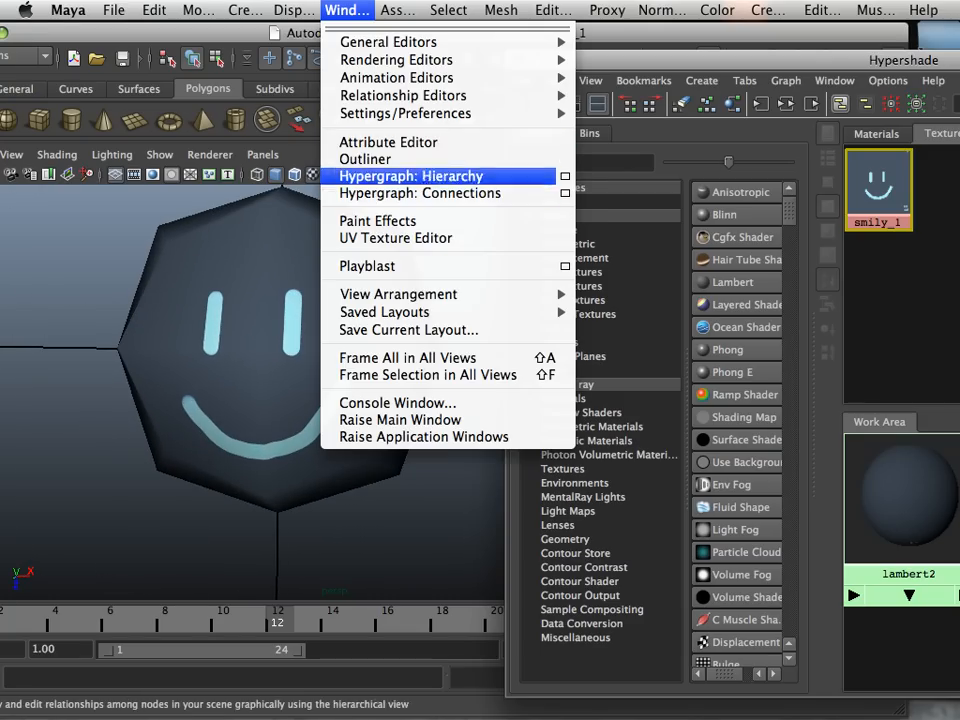
left_click(395, 238)
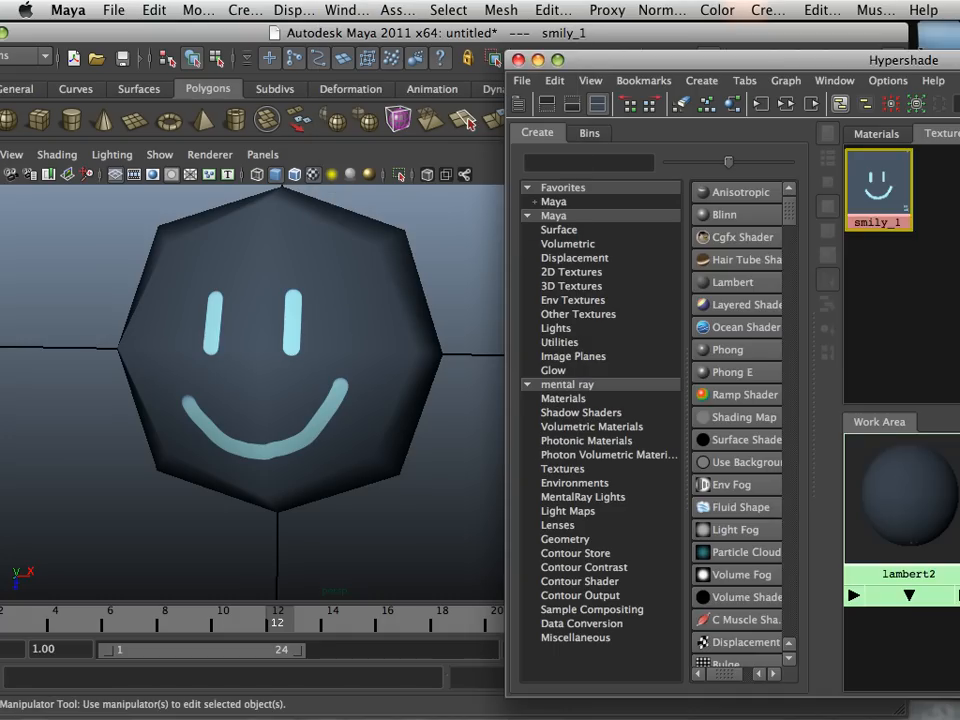
left_click_drag(830, 219, 518, 84)
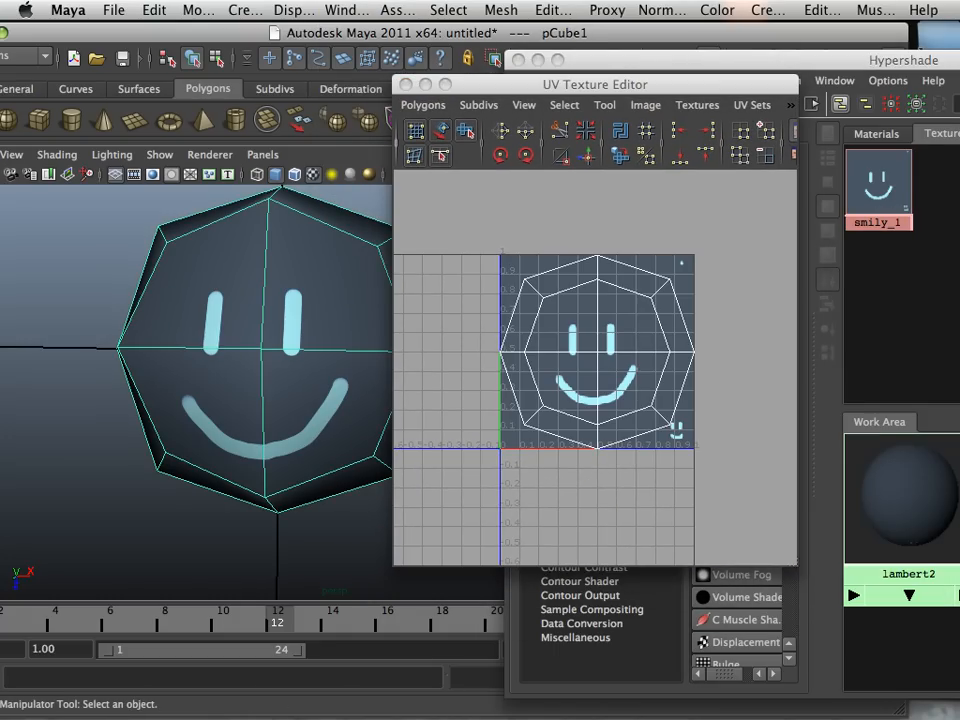
left_click_drag(200, 400, 260, 380, "alt")
left_click_drag(597, 84, 816, 324)
left_click_drag(250, 400, 262, 245, "alt")
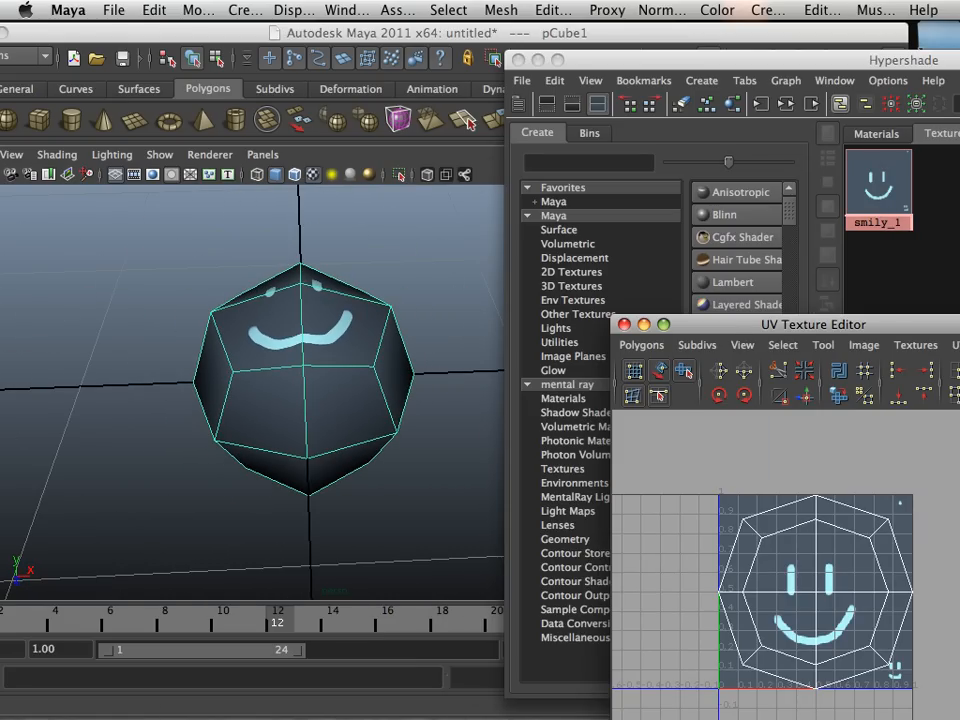
left_click_drag(733, 324, 587, 168)
Select all UVs of the model in the UV Texture Editor
scroll(667, 440, "down", 5)
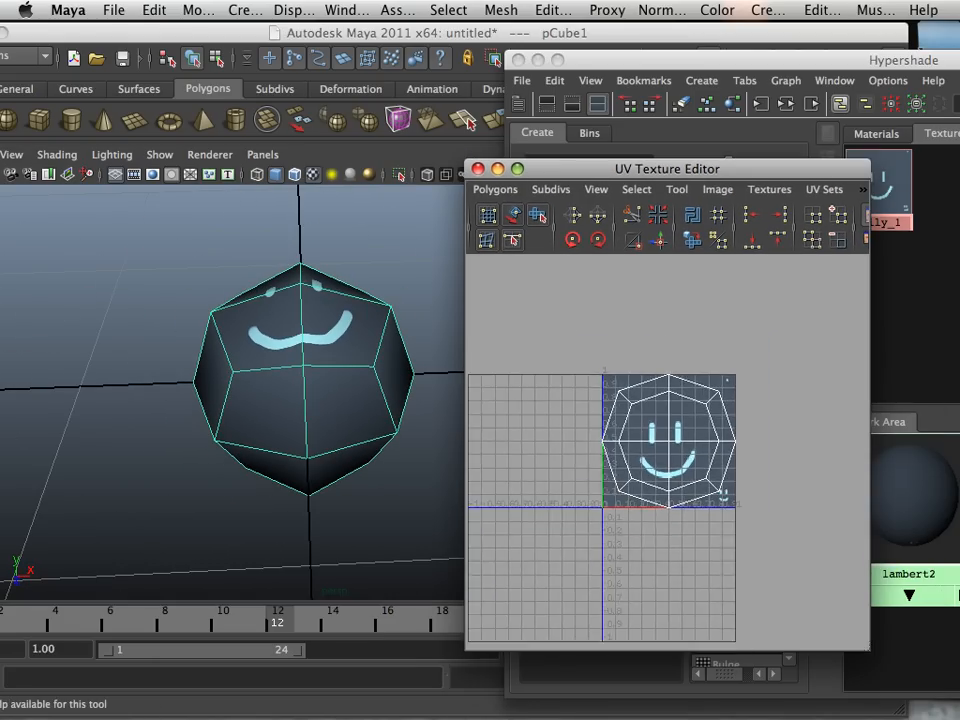
scroll(672, 454, "up", 3)
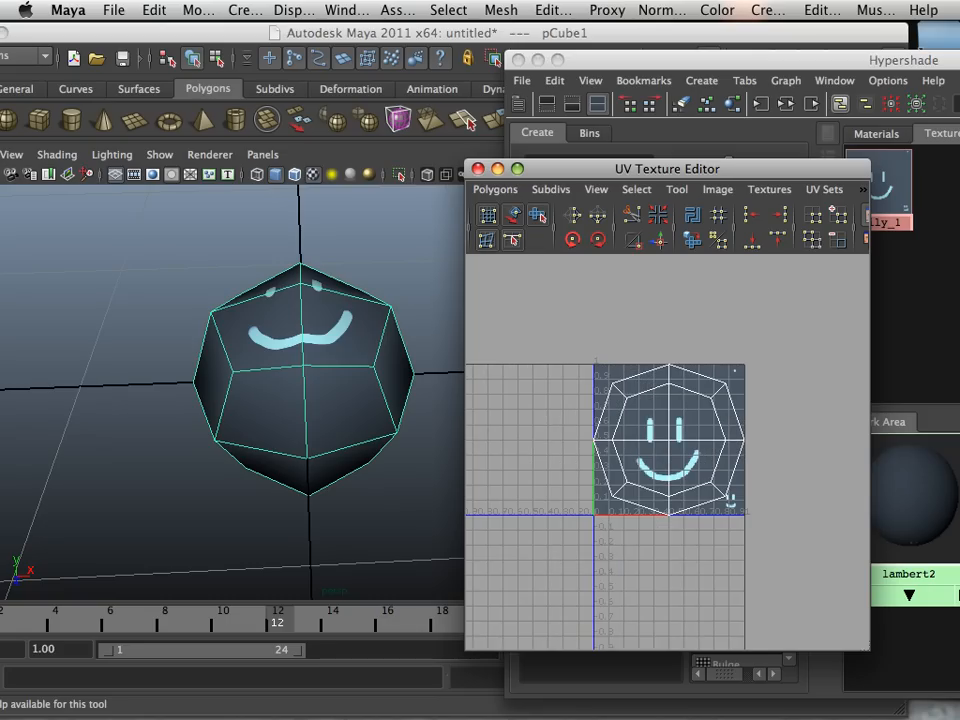
right_click_drag(649, 436, 712, 436)
left_click_drag(566, 347, 770, 540)
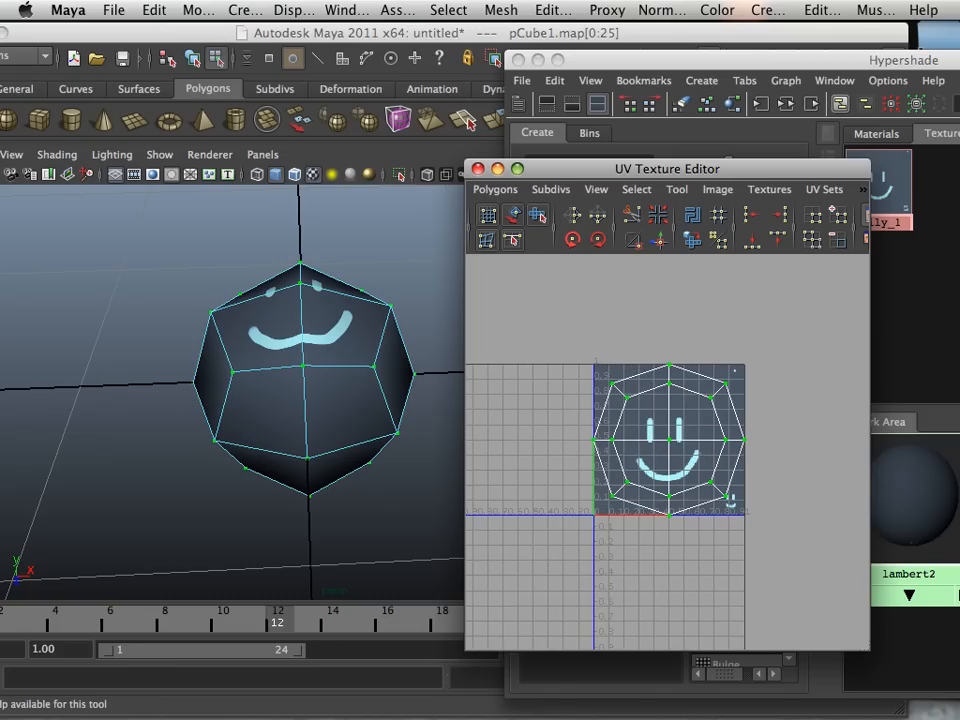
Move all UVs one full tile in the negative U direction, into the empty space beside the smily image
right_click_drag(611, 394, 690, 394)
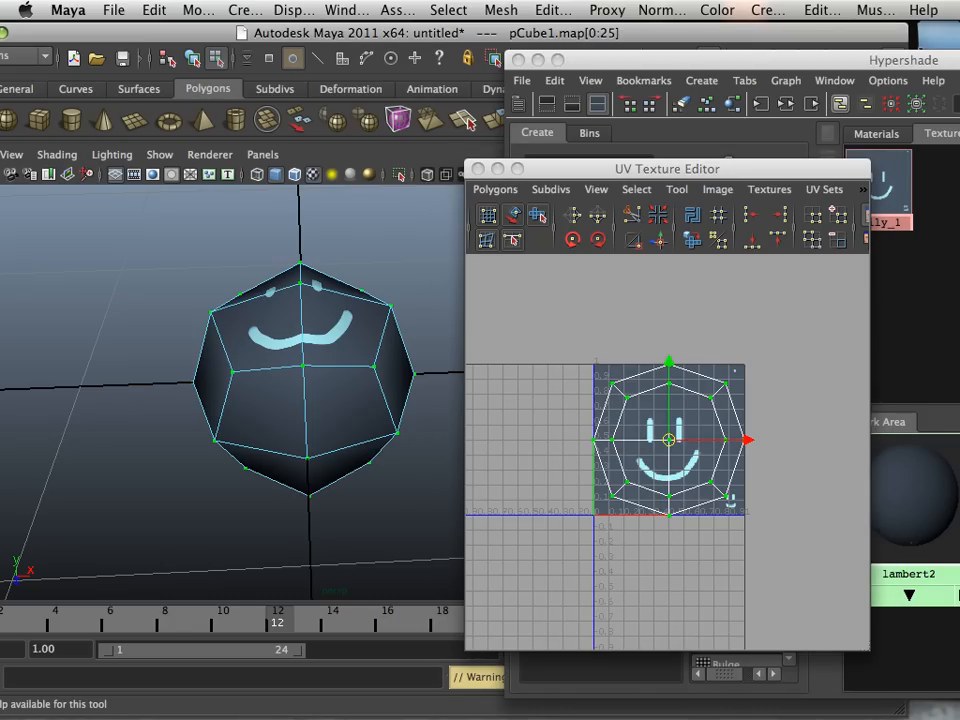
middle_click_drag(669, 440, 753, 437, "alt")
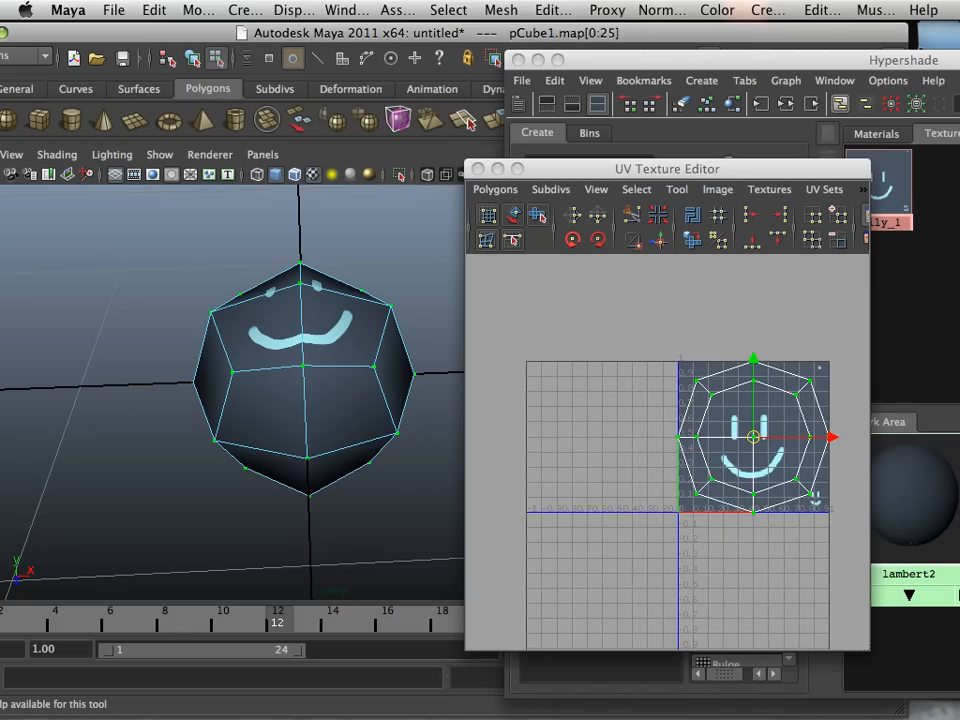
left_click_drag(825, 437, 674, 437)
left_click_drag(305, 330, 288, 438, "alt")
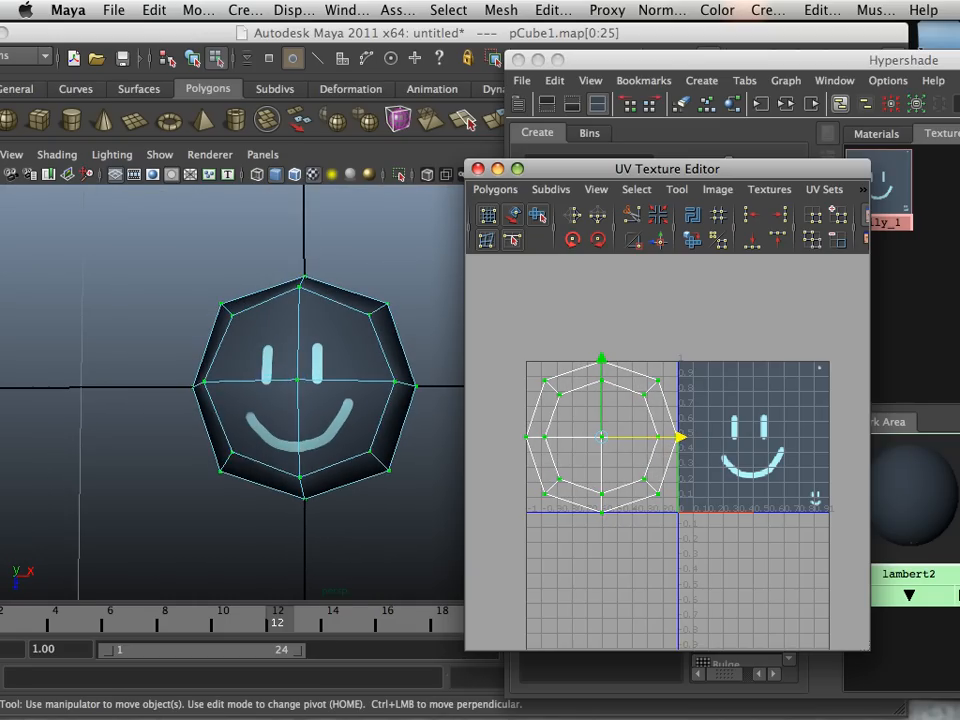
Move all UVs in the positive U direction over the smily image, with the shell slightly off-centre towards positive U
scroll(288, 438, "up", 4)
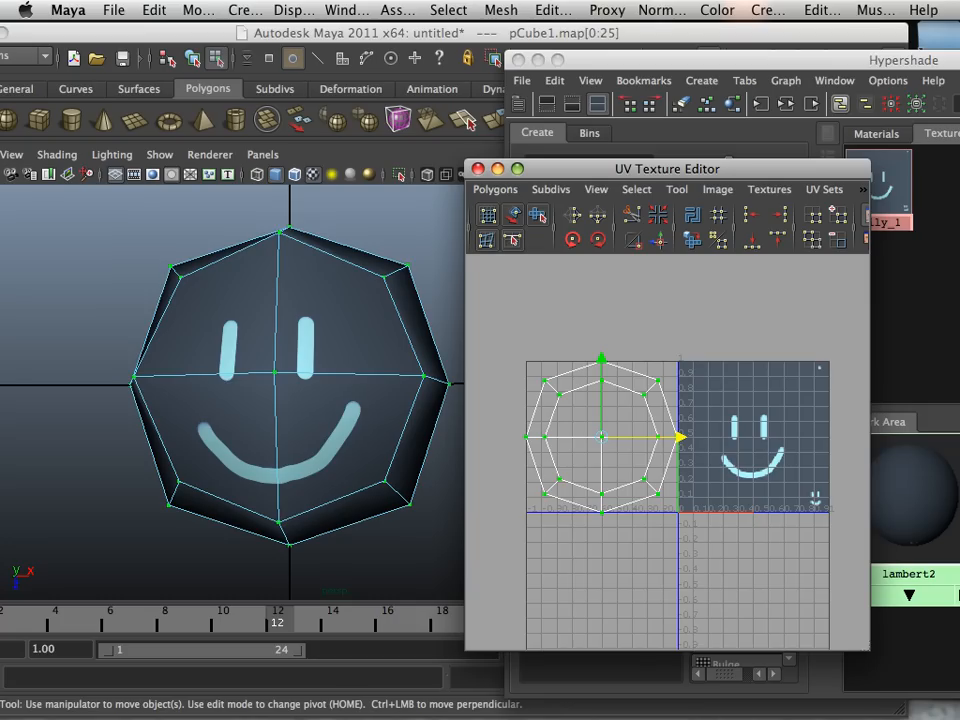
scroll(668, 451, "up", 3)
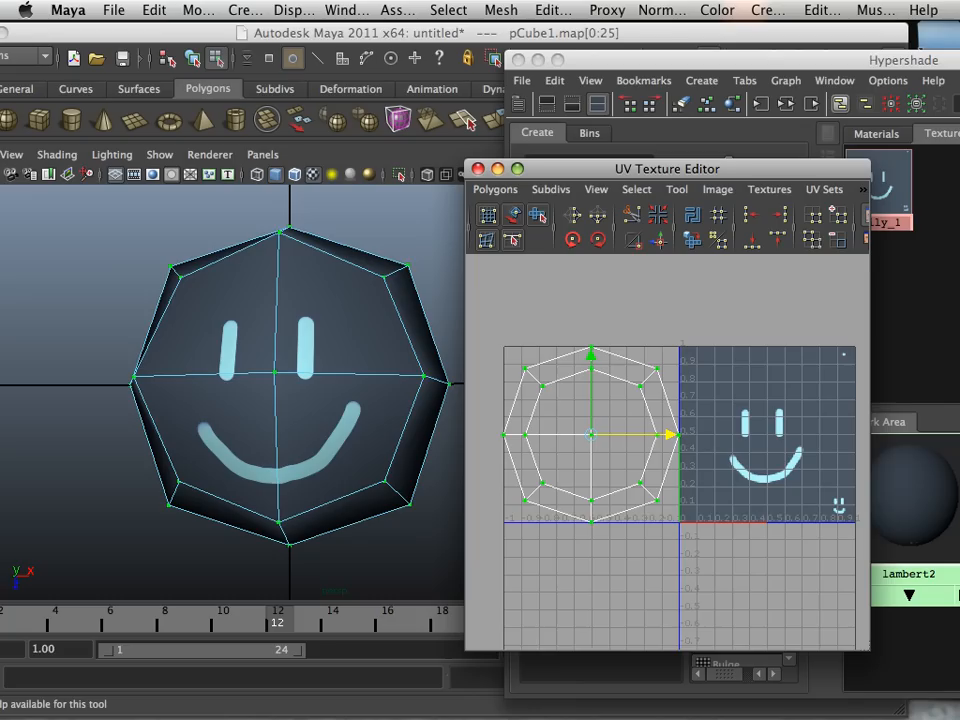
left_click_drag(591, 434, 772, 434)
left_click_drag(852, 434, 851, 434)
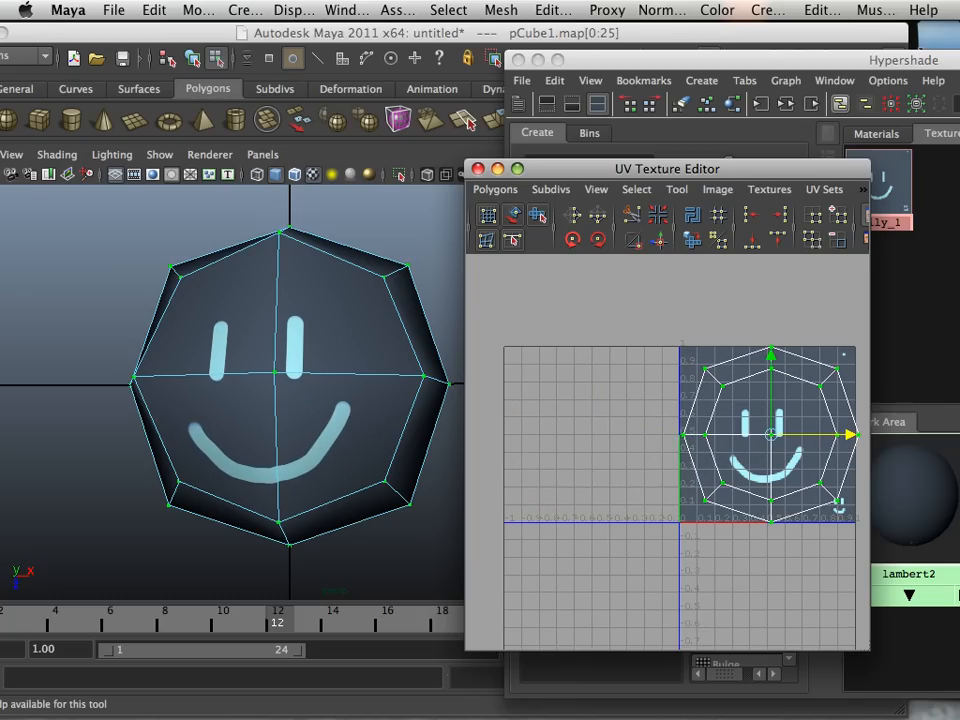
scroll(232, 392, "up", 5)
middle_click_drag(214, 354, 285, 439, "alt")
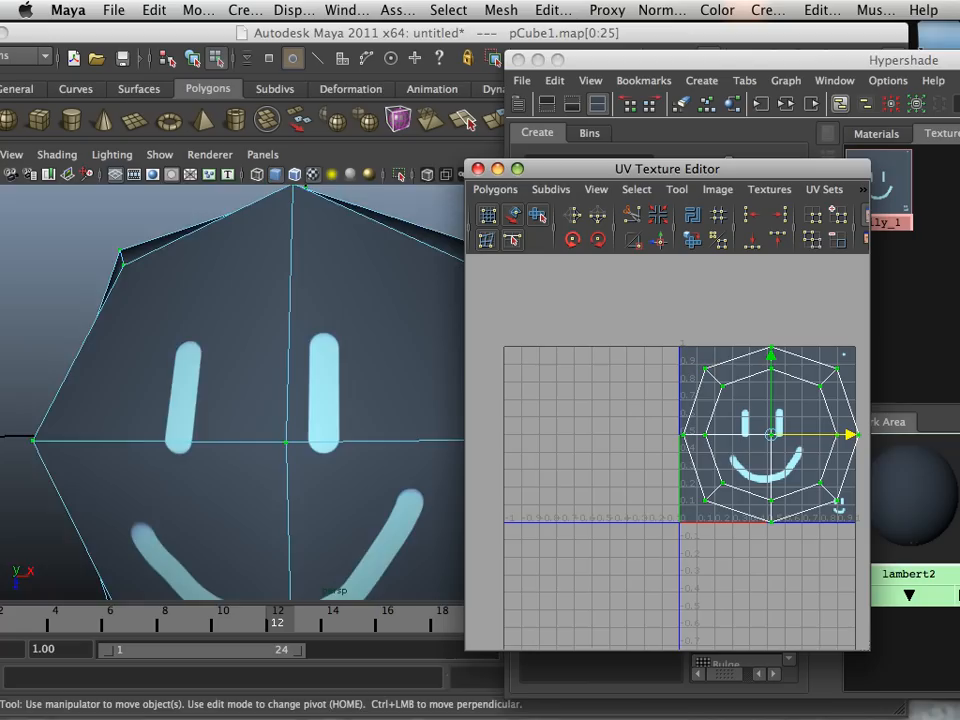
Examine the smiley's eye up close on the model and the small corner smiley beneath the UV layout
scroll(285, 439, "up", 8)
scroll(285, 439, "up", 3)
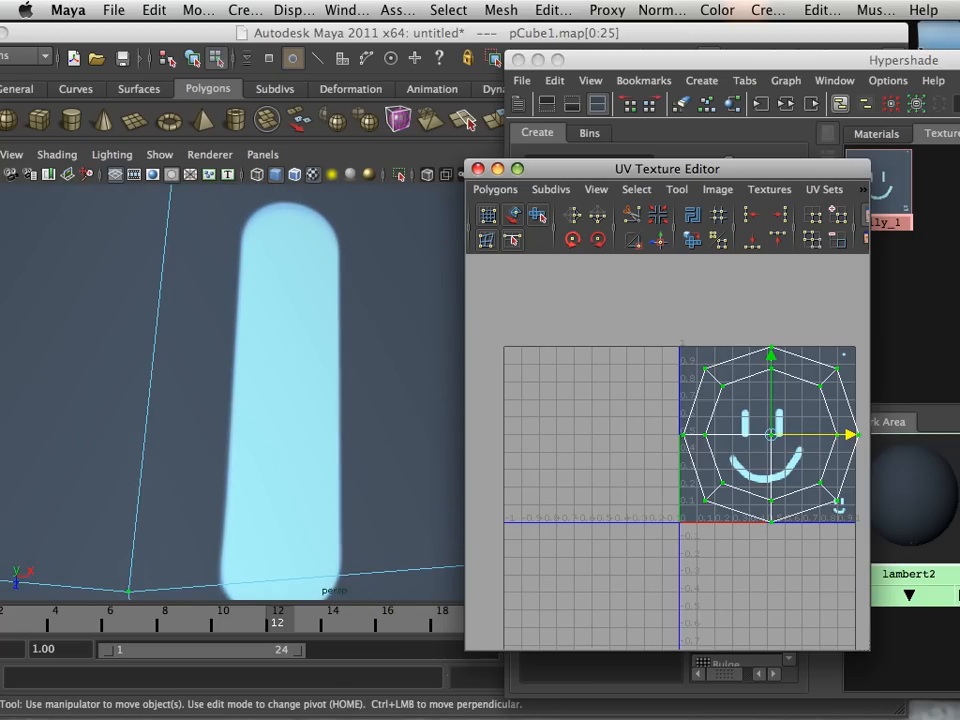
scroll(285, 439, "down", 3)
scroll(285, 439, "down", 2)
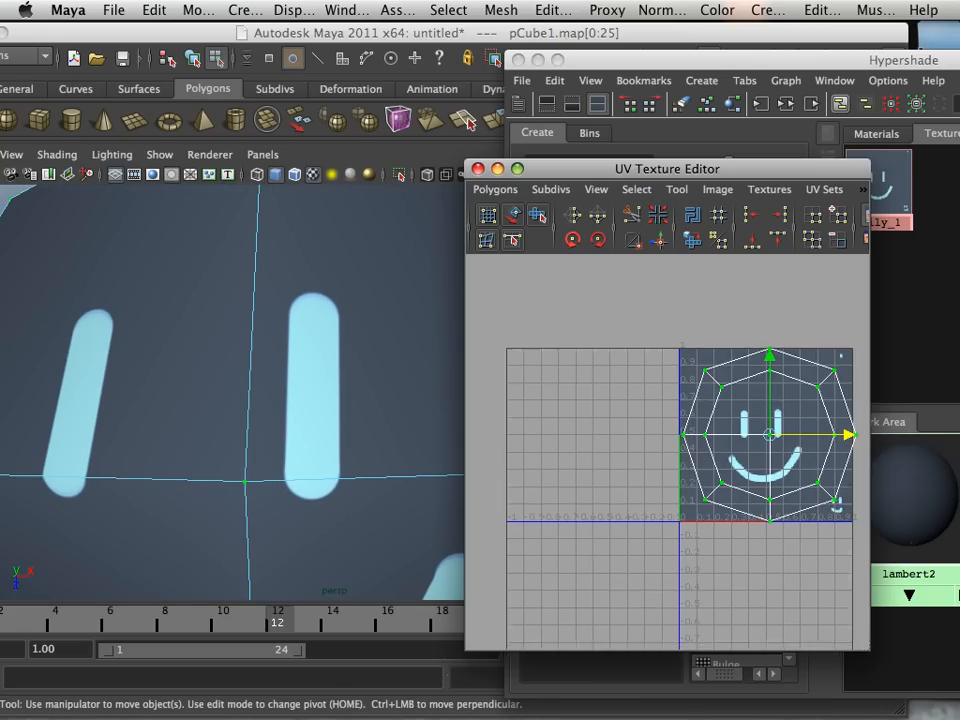
scroll(666, 456, "down", 2)
middle_click_drag(666, 456, 599, 413, "alt")
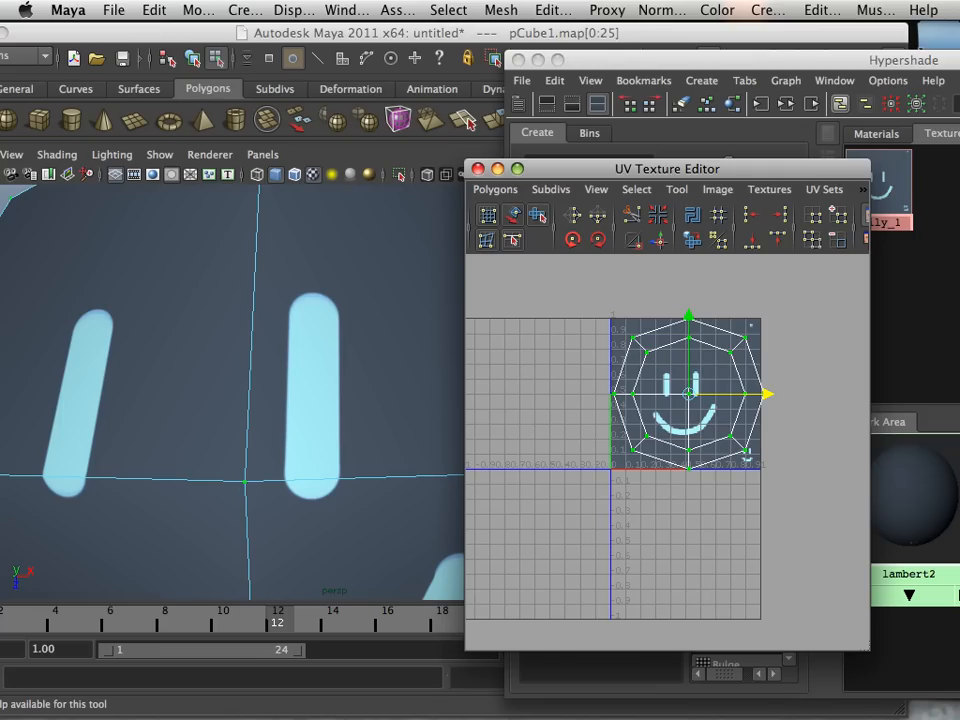
middle_click_drag(666, 456, 567, 513, "alt")
scroll(610, 402, "up", 5)
scroll(680, 450, "up", 8)
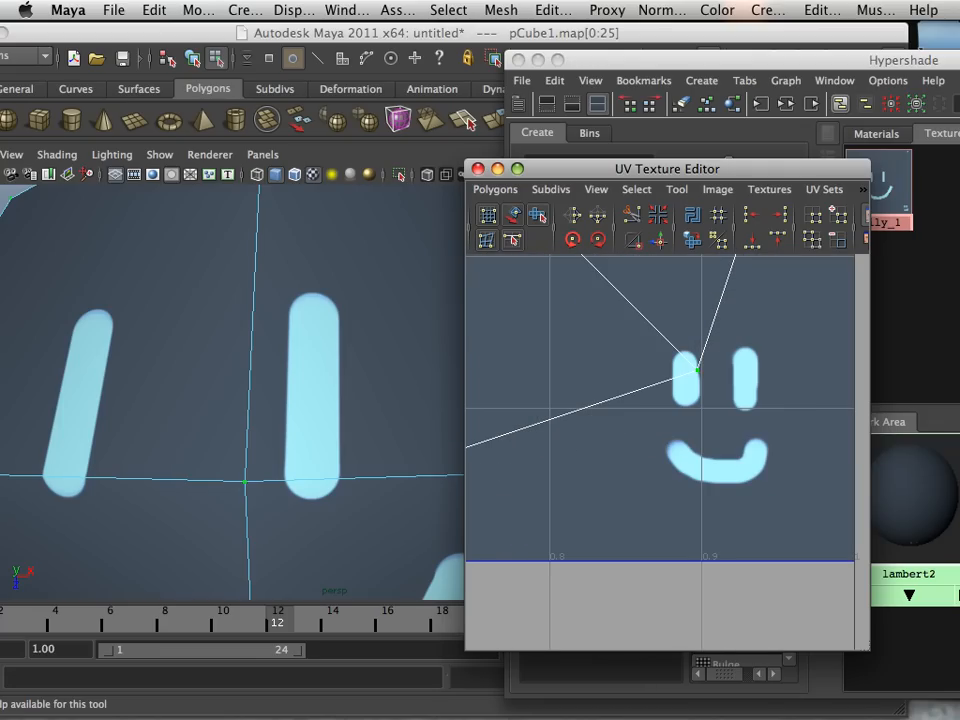
scroll(667, 452, "down", 8)
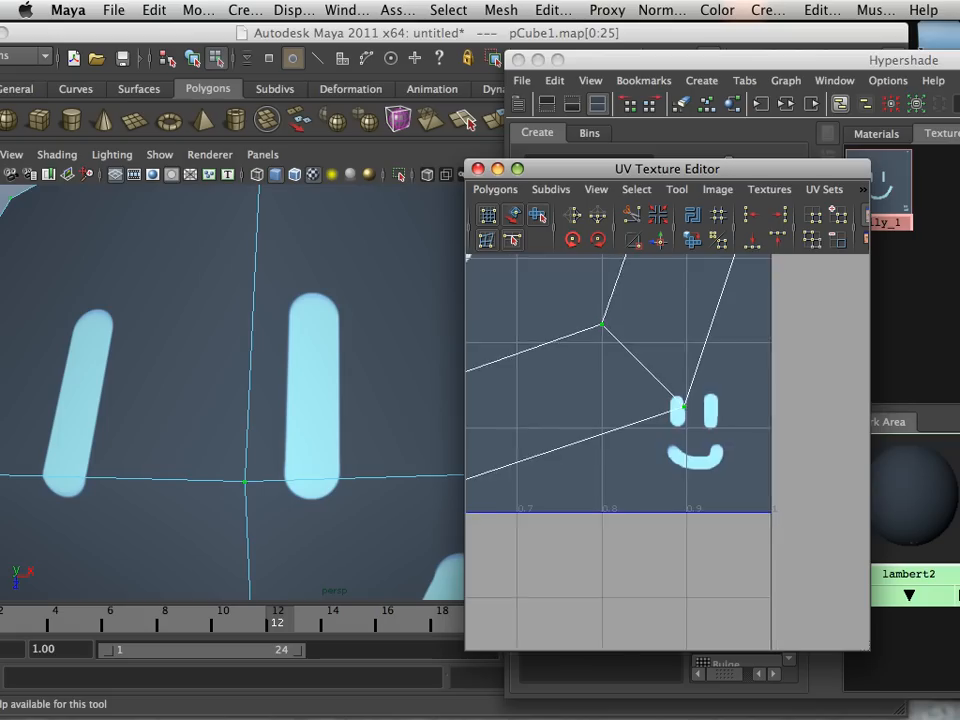
middle_click_drag(667, 452, 779, 498, "alt")
scroll(667, 452, "down", 3)
middle_click_drag(667, 452, 661, 458, "alt")
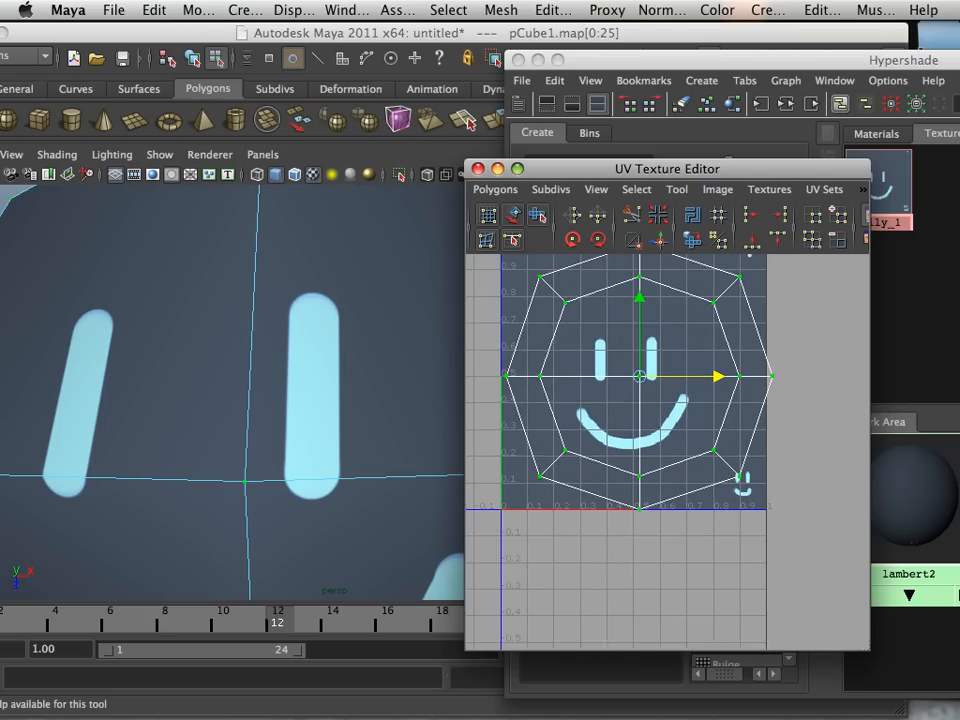
scroll(667, 452, "down", 2)
scroll(667, 452, "down", 1)
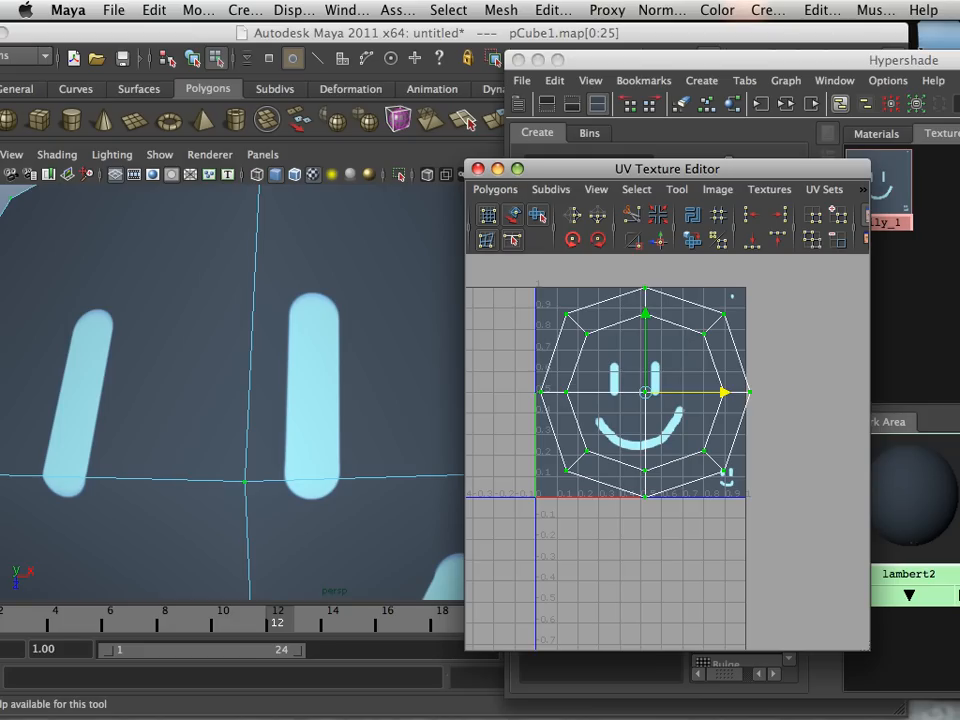
Scale all UVs down to a tiny shell and move it over the small smiley in the image's lower corner
key("r")
left_click_drag(645, 392, 573, 392)
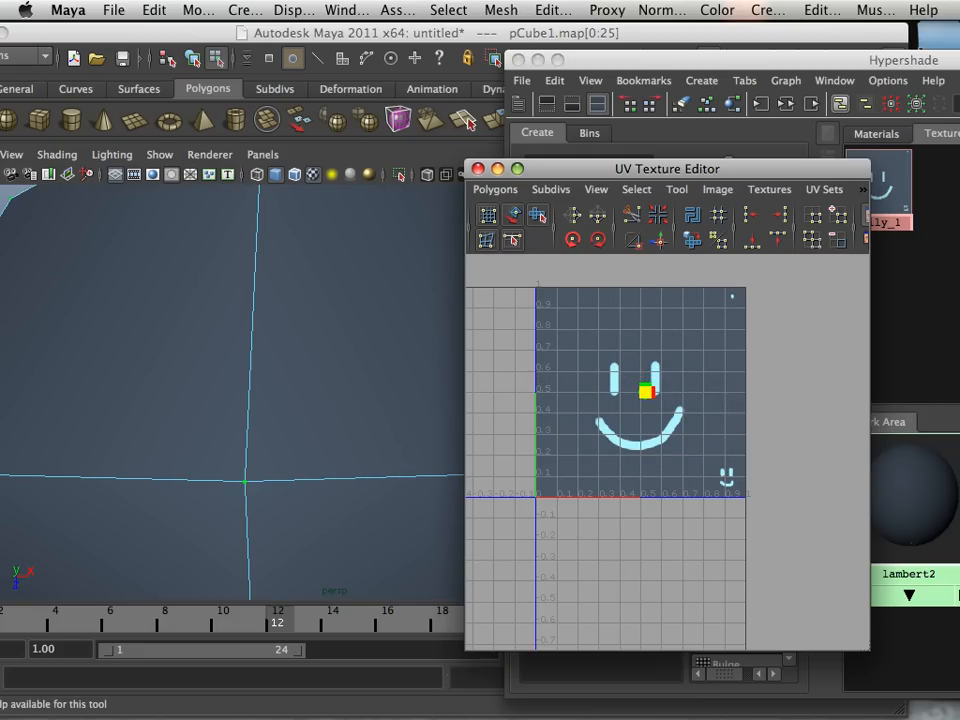
key("w")
left_click_drag(645, 392, 748, 477)
right_click_drag(300, 400, 180, 400, "alt")
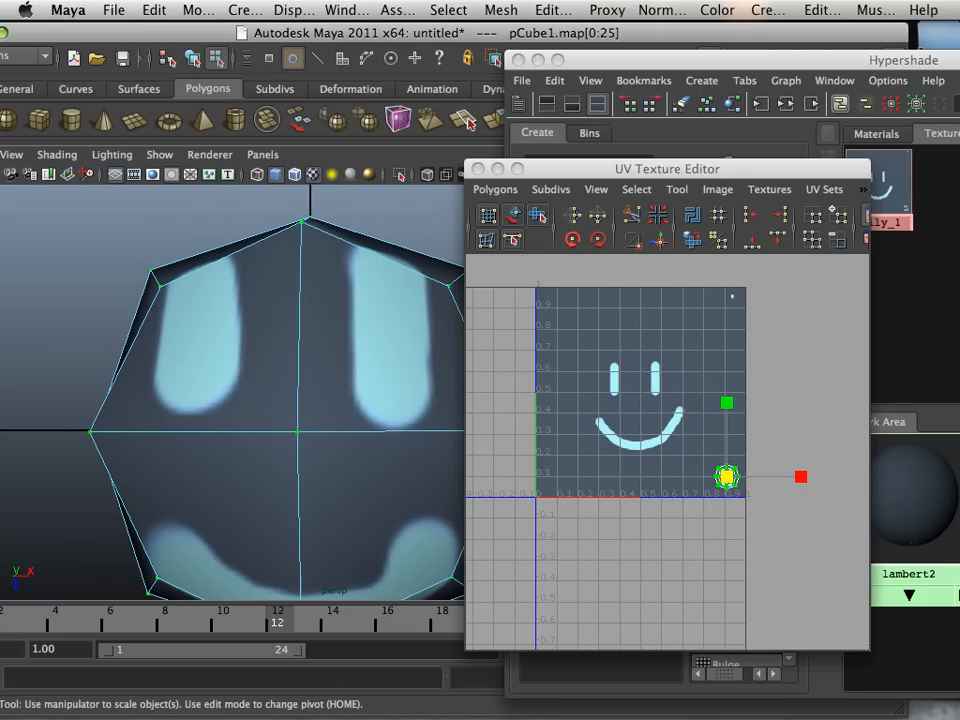
Scale the UV shell up around the small smiley until it reaches the large mouth and extends past the image edges
left_click_drag(727, 477, 748, 477)
scroll(300, 400, "up", 10)
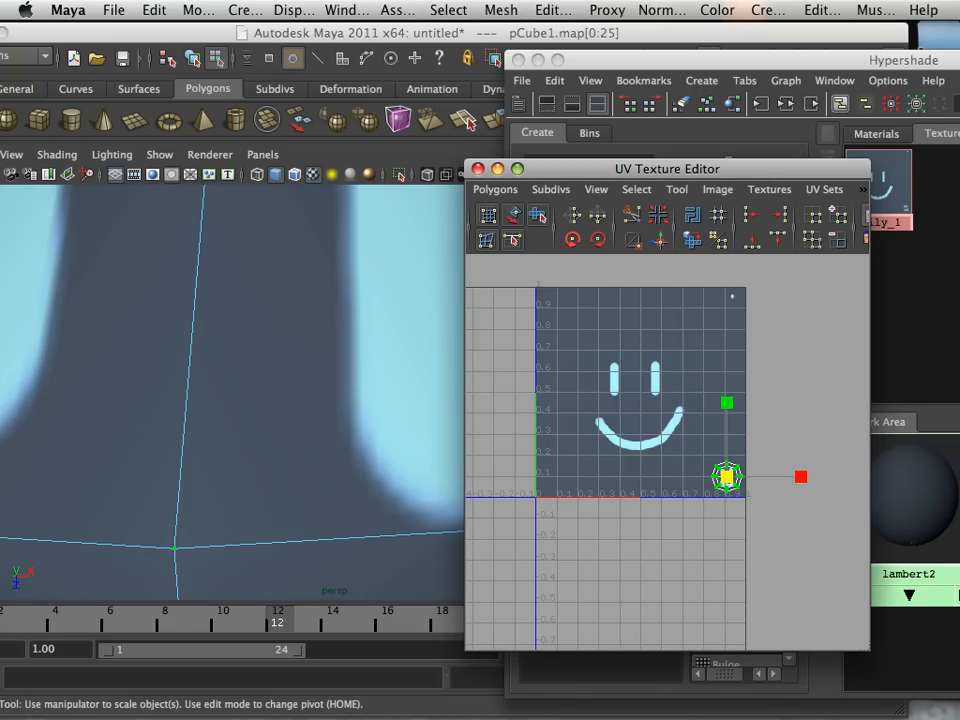
mouse_move(660, 450)
right_mouse_down("alt")
mouse_move(745, 450)
mouse_move(660, 450)
right_mouse_up("alt")
middle_click_drag(660, 450, 699, 491, "alt")
left_click_drag(767, 519, 798, 519)
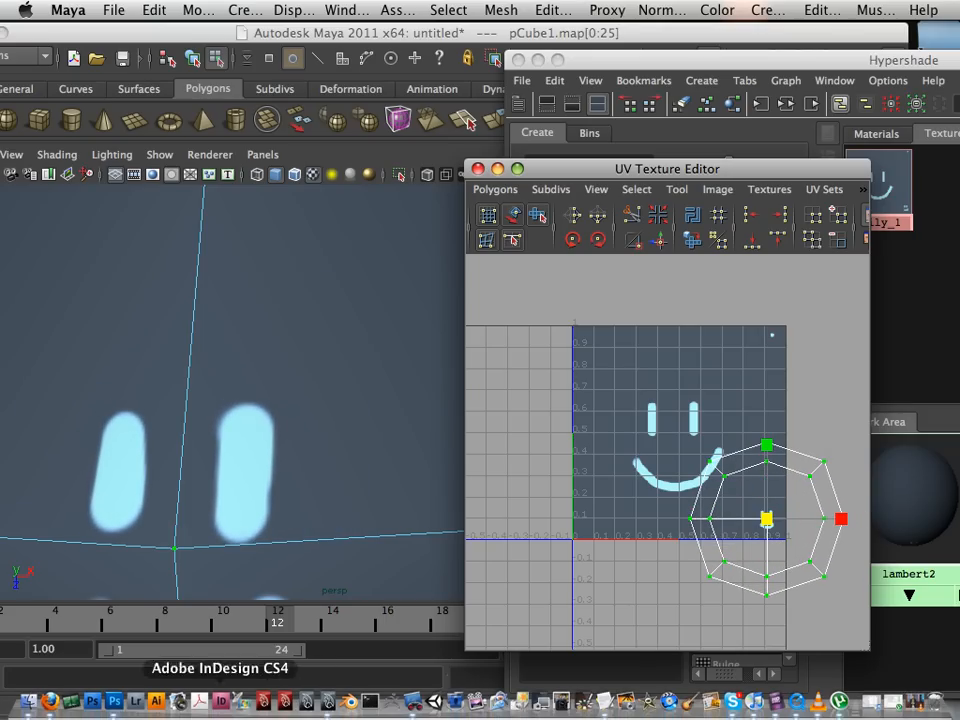
Switch to Photoshop, check the pixel dimensions of smily.tif, and return to Maya
left_click(114, 700)
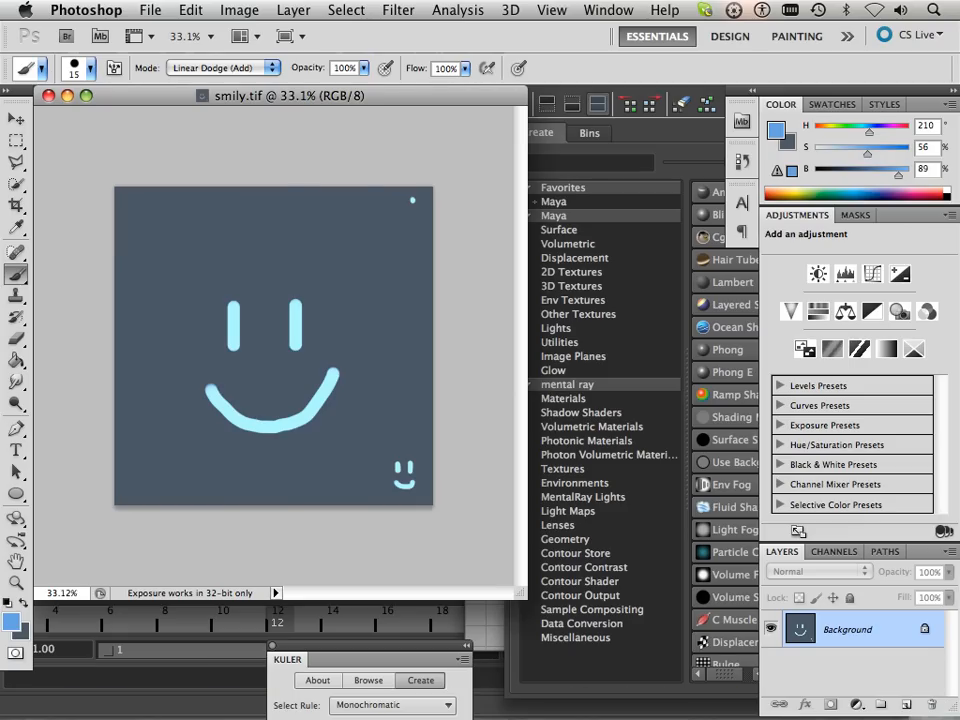
left_click(239, 10)
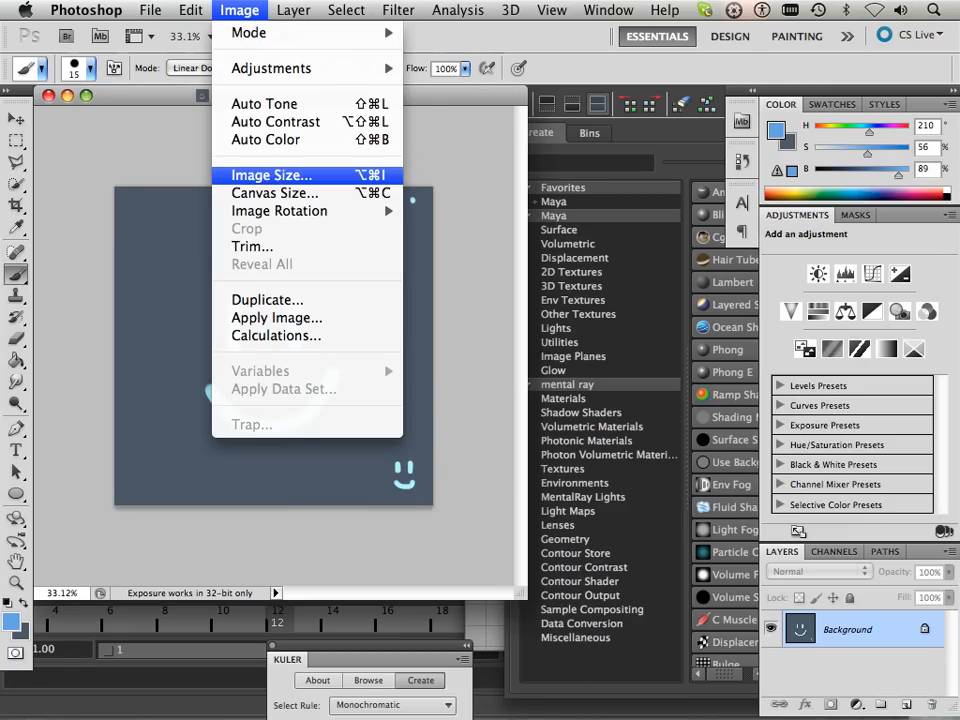
left_click(271, 175)
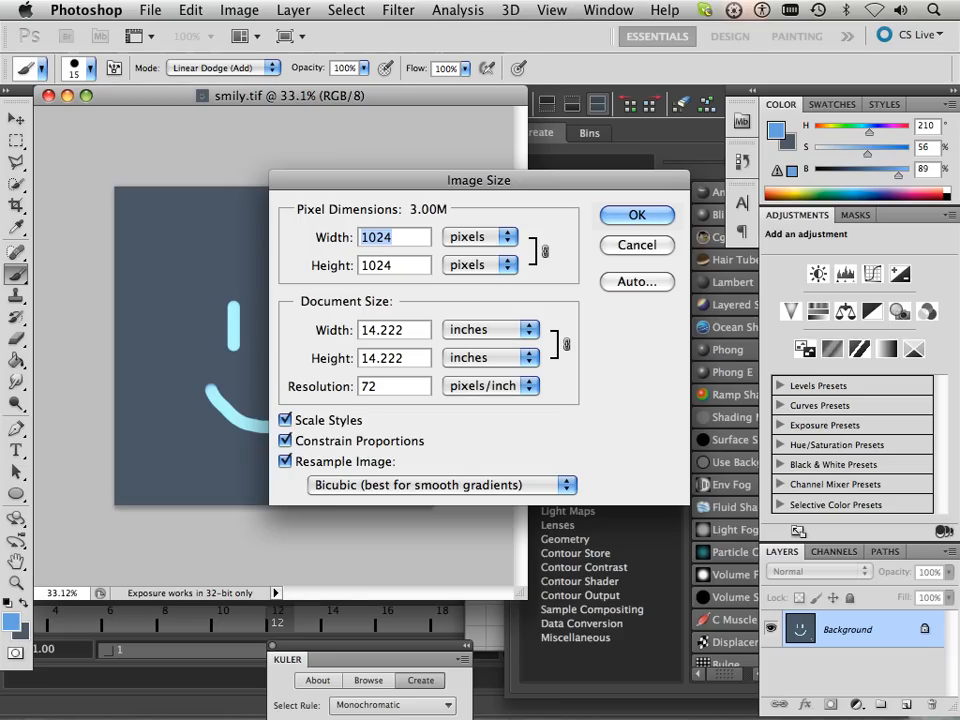
key("Return")
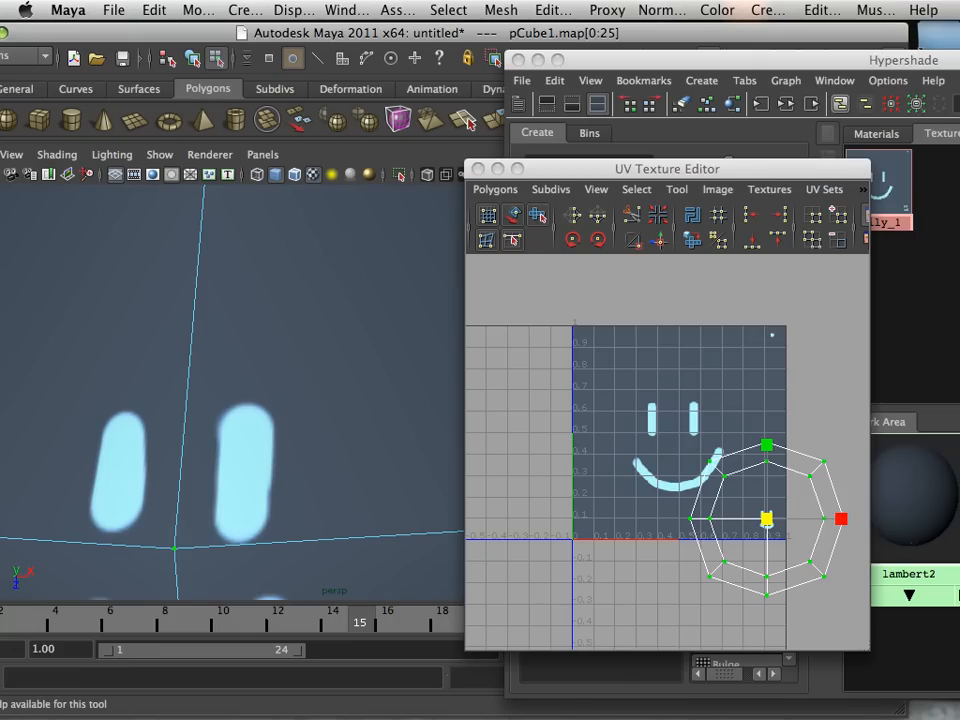
Move the UV shell back over the large smiley and size it to fit just inside the image
left_click_drag(767, 519, 674, 433)
key("w")
key("r")
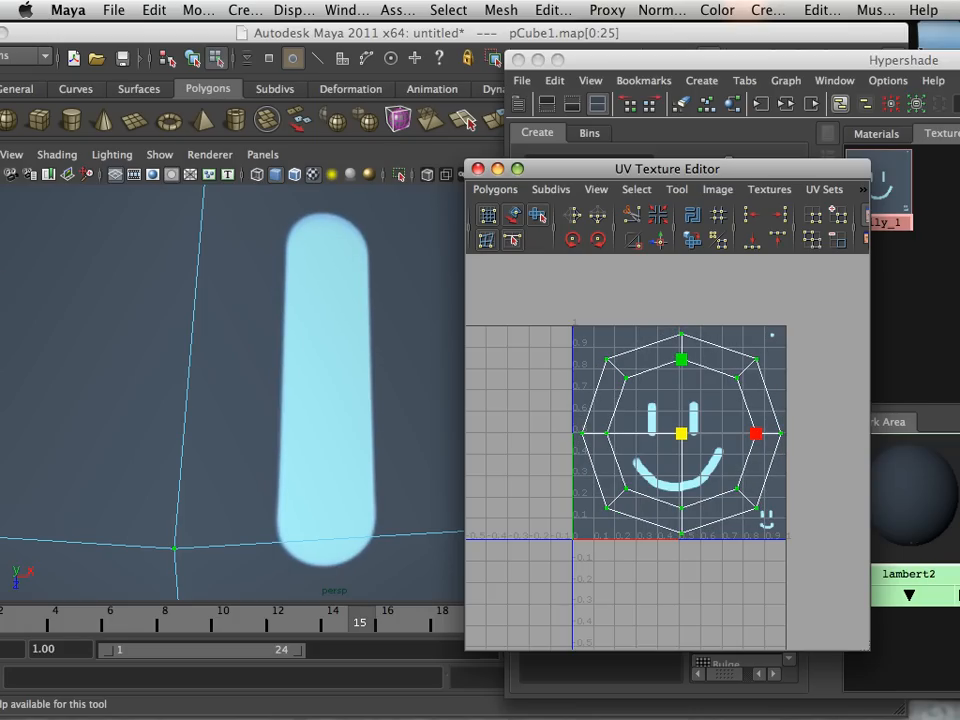
scroll(666, 448, "up", 3)
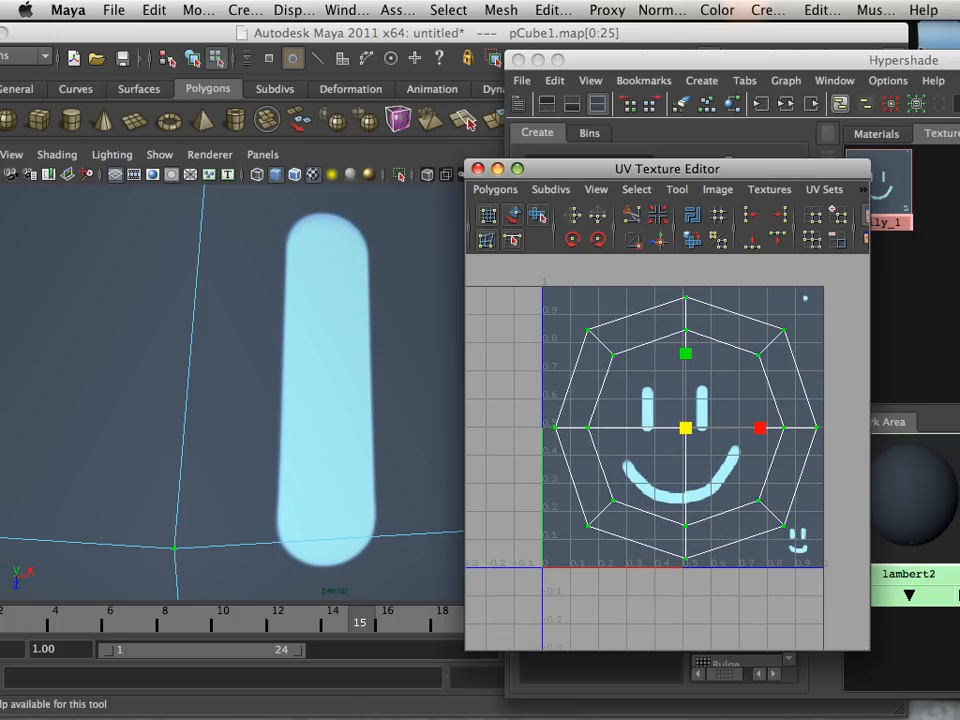
scroll(232, 392, "down", 4)
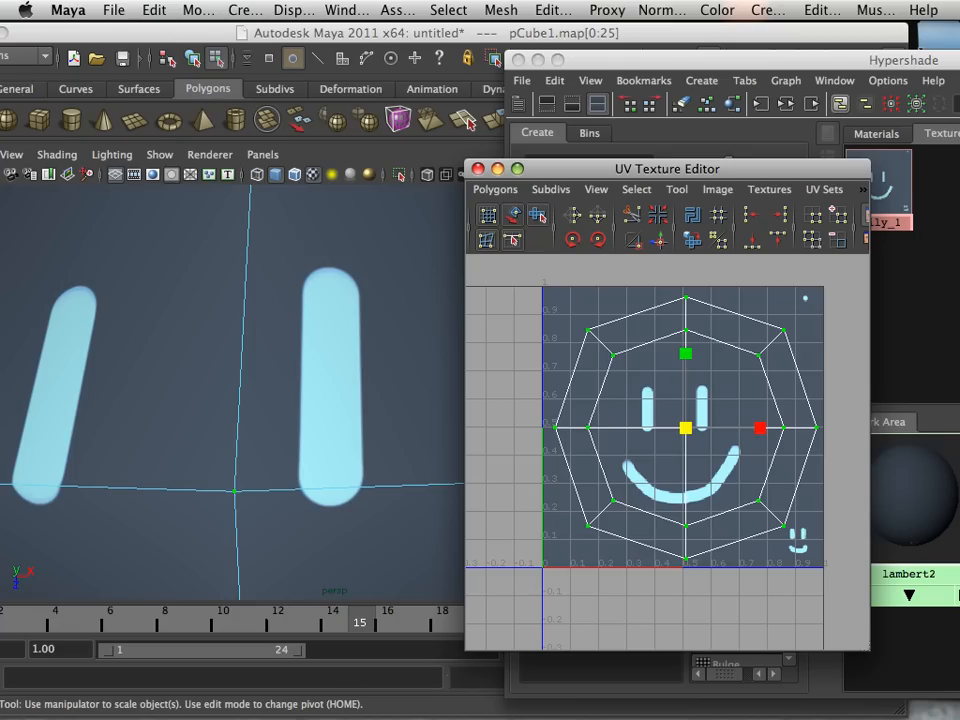
scroll(669, 452, "down", 3)
scroll(675, 440, "down", 1)
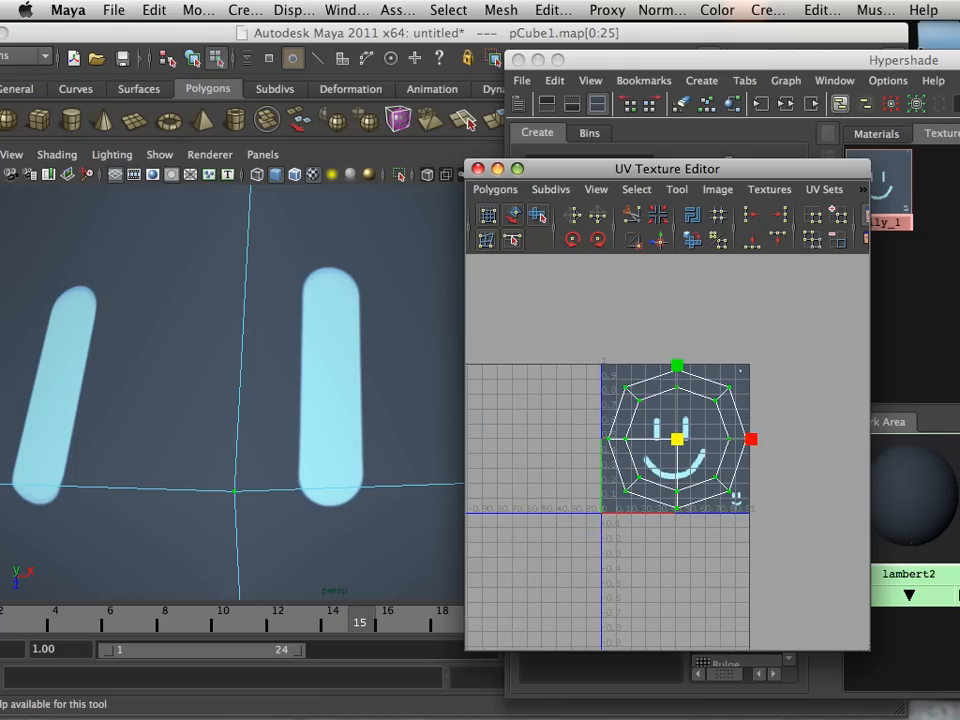
Select the edge loop around the model's outer rim, midway between its two smiley-textured halves
key("f")
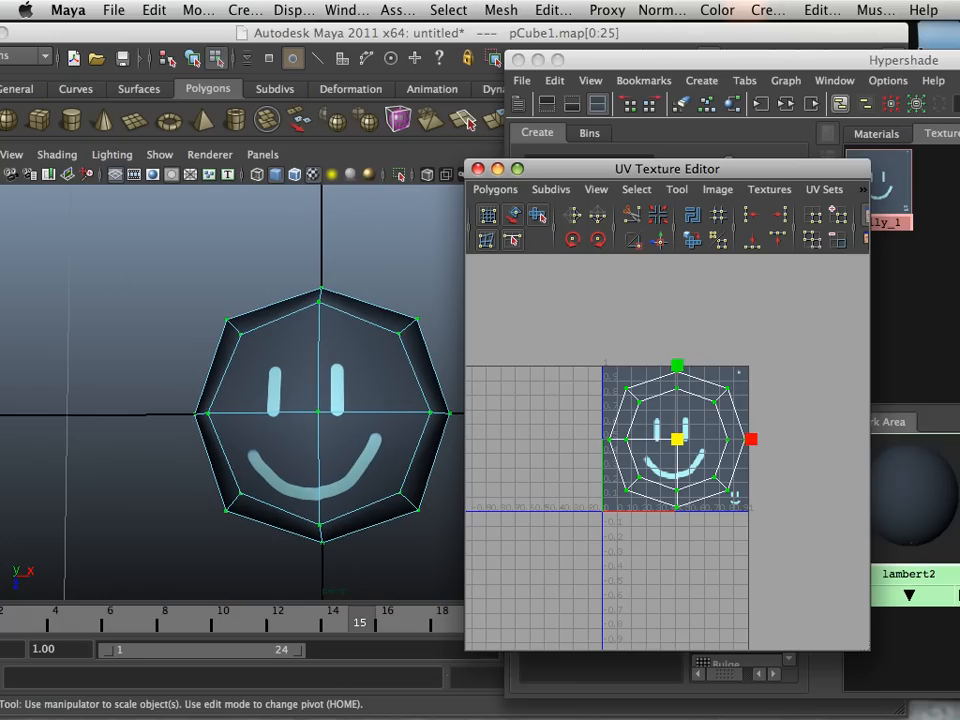
left_click_drag(300, 400, 220, 260, "alt")
left_click_drag(300, 320, 270, 460, "alt")
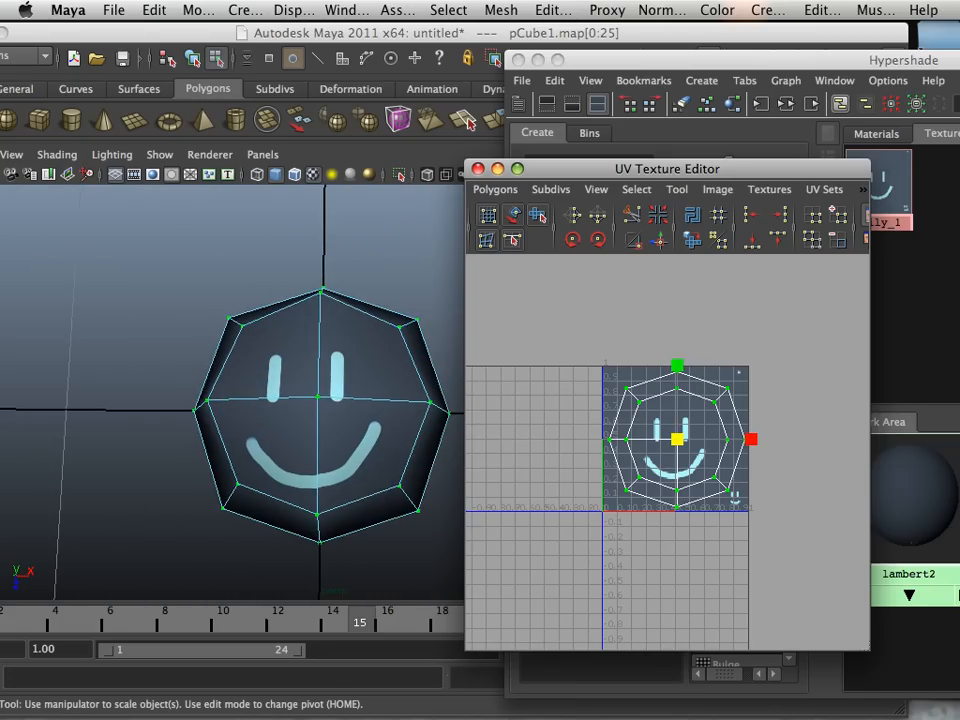
right_click_drag(270, 460, 300, 460, "alt")
left_click_drag(300, 400, 300, 430, "alt")
key("r")
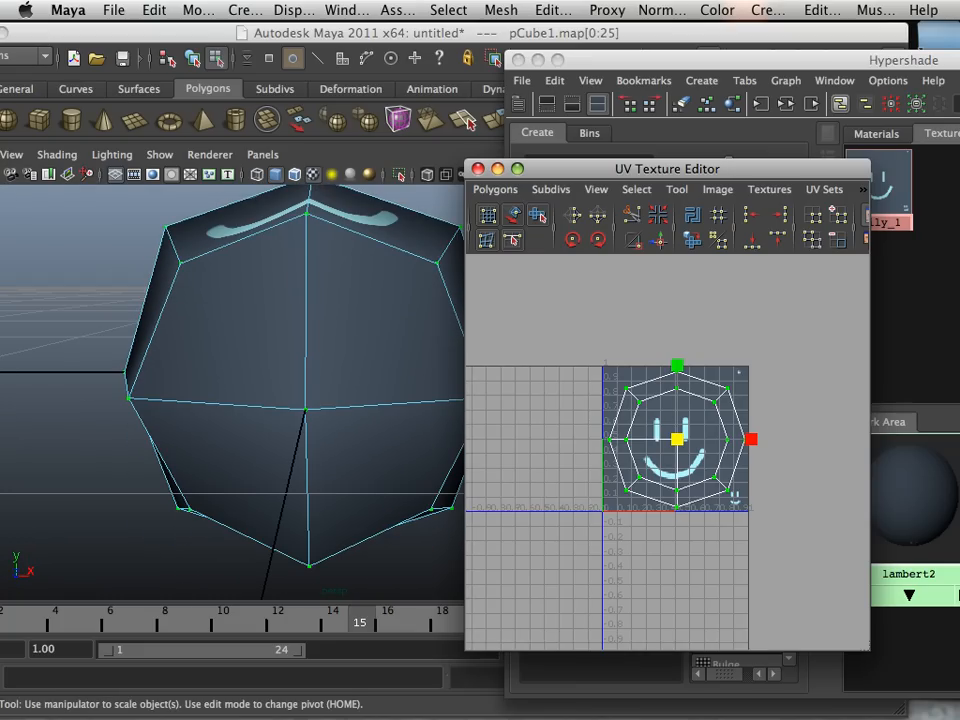
mouse_move(373, 346)
right_mouse_down()
mouse_move(373, 408)
mouse_move(376, 302)
right_mouse_up()
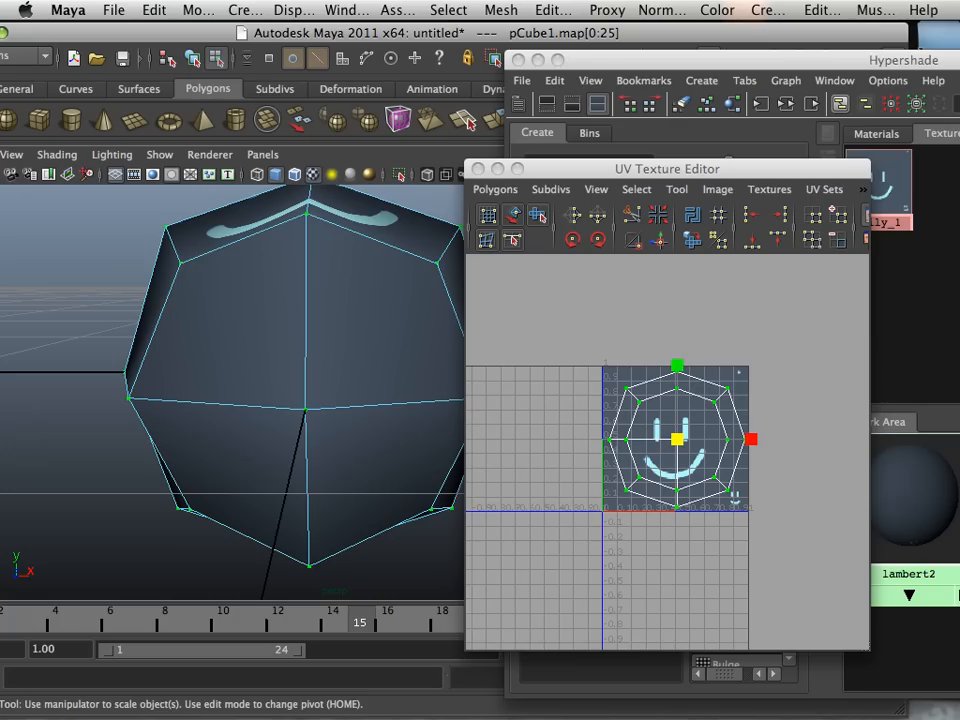
double_click(380, 404)
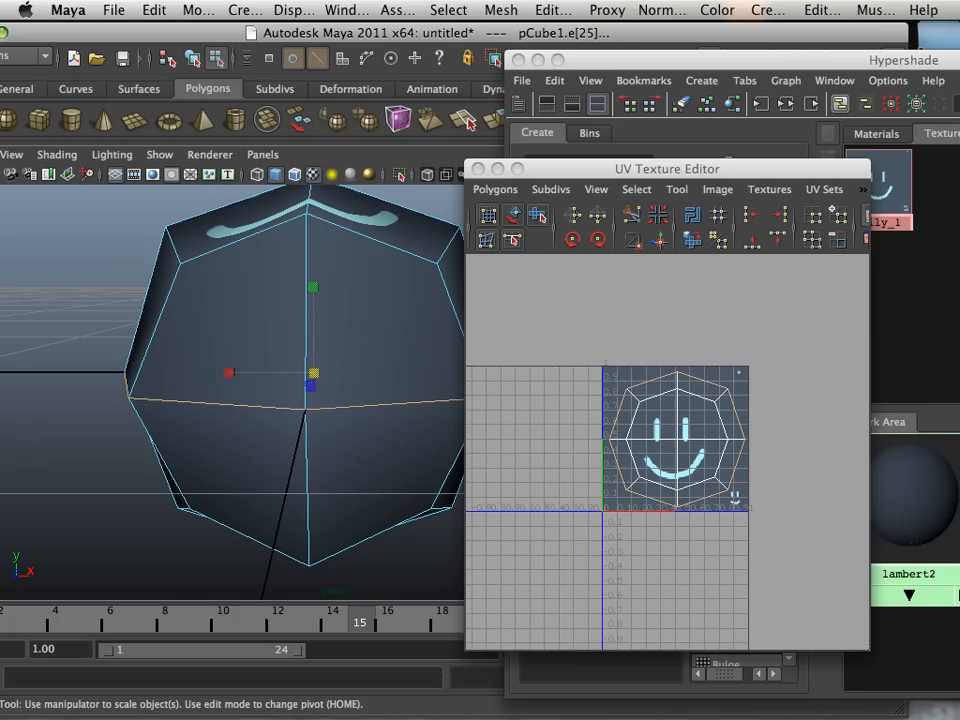
Cut the UVs along the selected edge loop to separate the model's two halves
left_click_drag(380, 404, 405, 496, "alt")
scroll(395, 455, "down", 2)
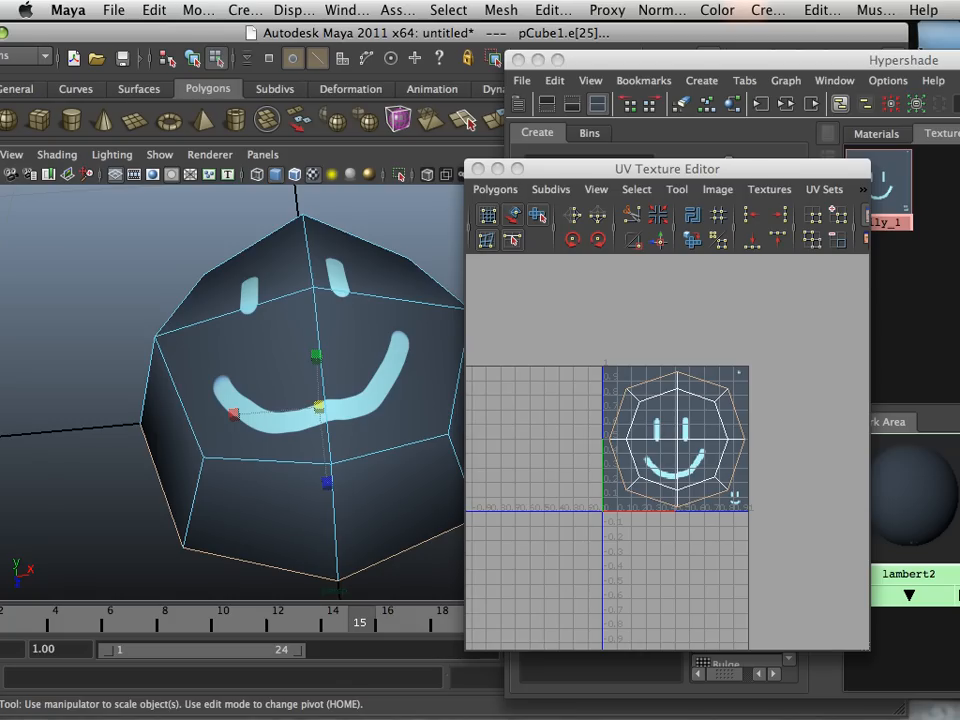
middle_click_drag(395, 455, 361, 447, "alt")
left_click_drag(361, 447, 348, 494, "alt")
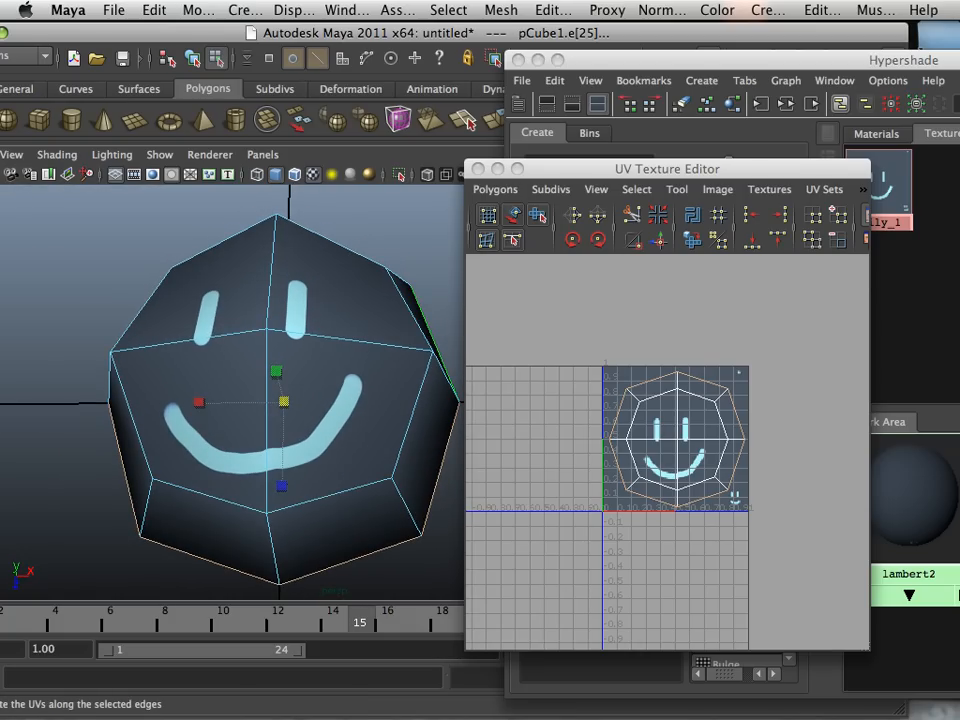
left_click(632, 214)
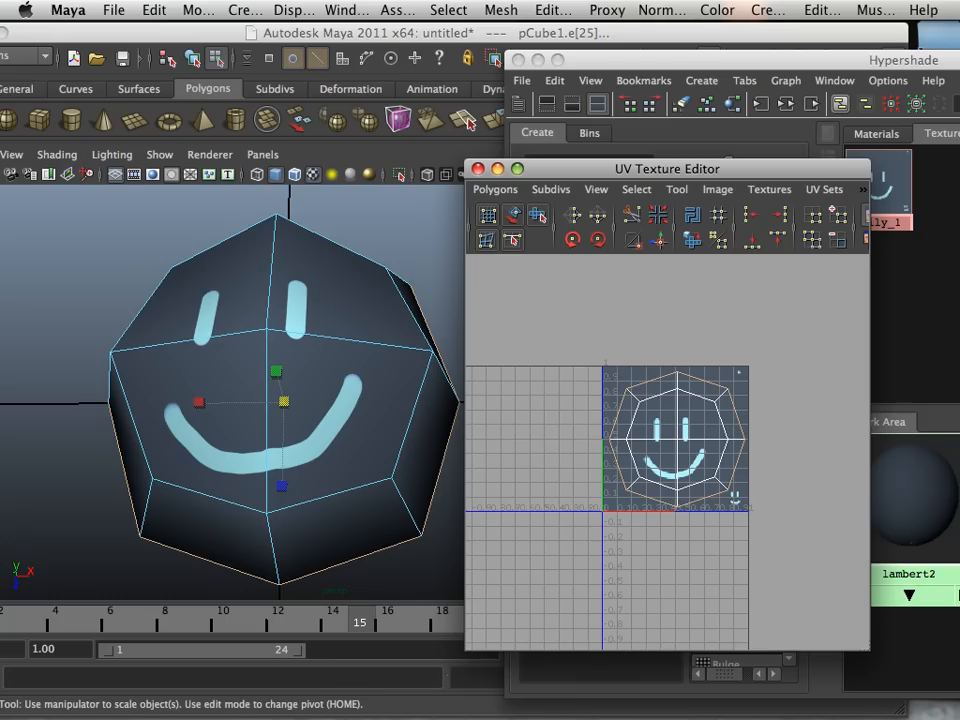
Select the UV at the layout's centre and expand the selection to its whole shell
key("a")
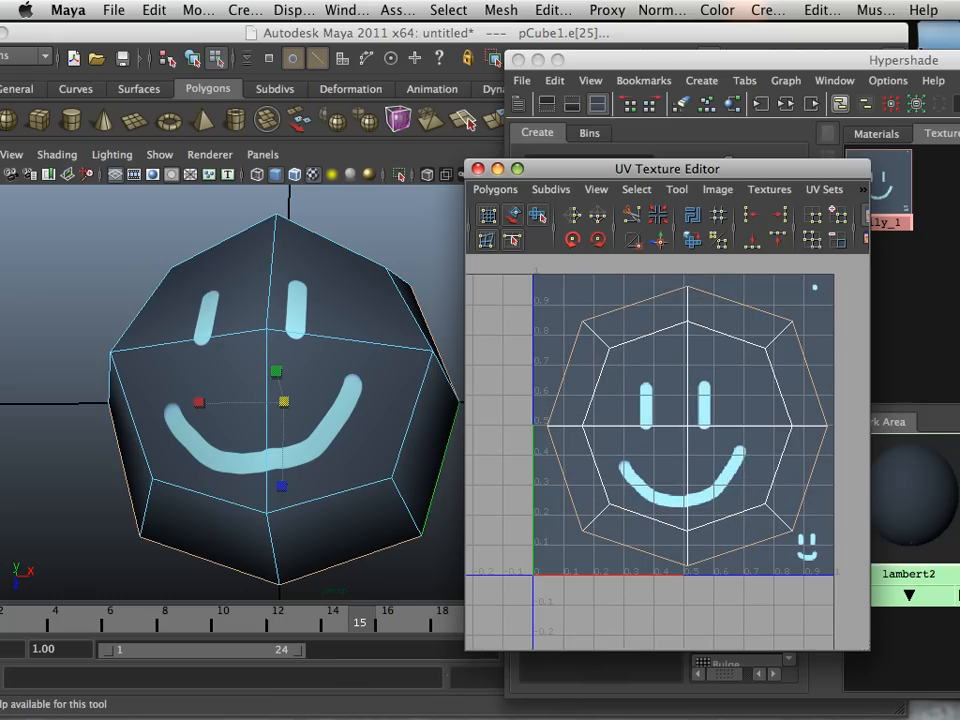
right_click(709, 430)
right_click_drag(709, 430, 783, 430)
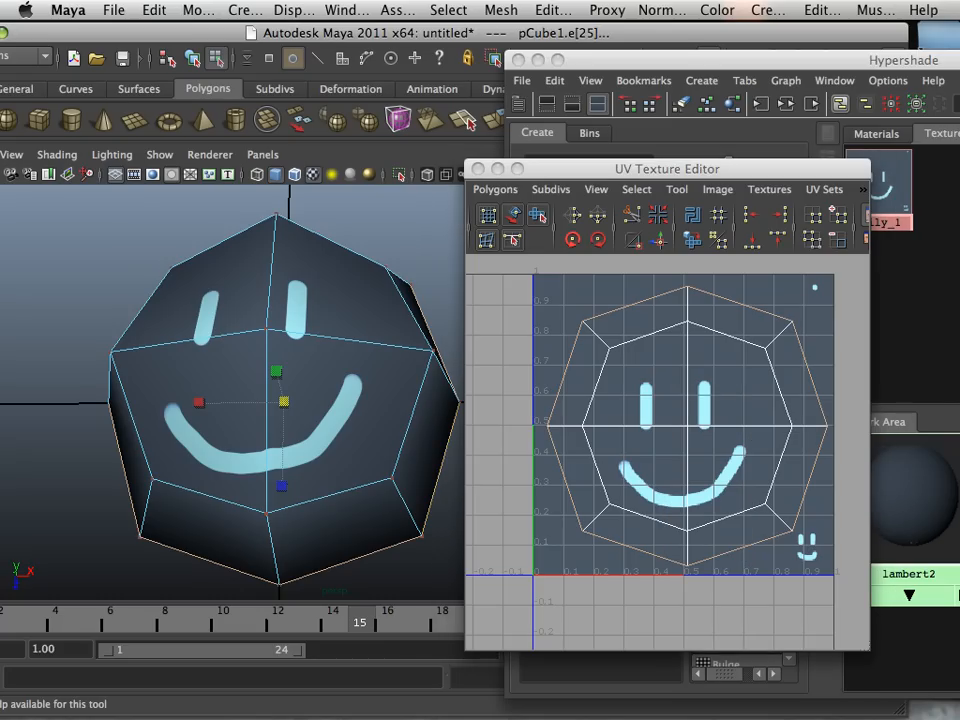
left_click(687, 426)
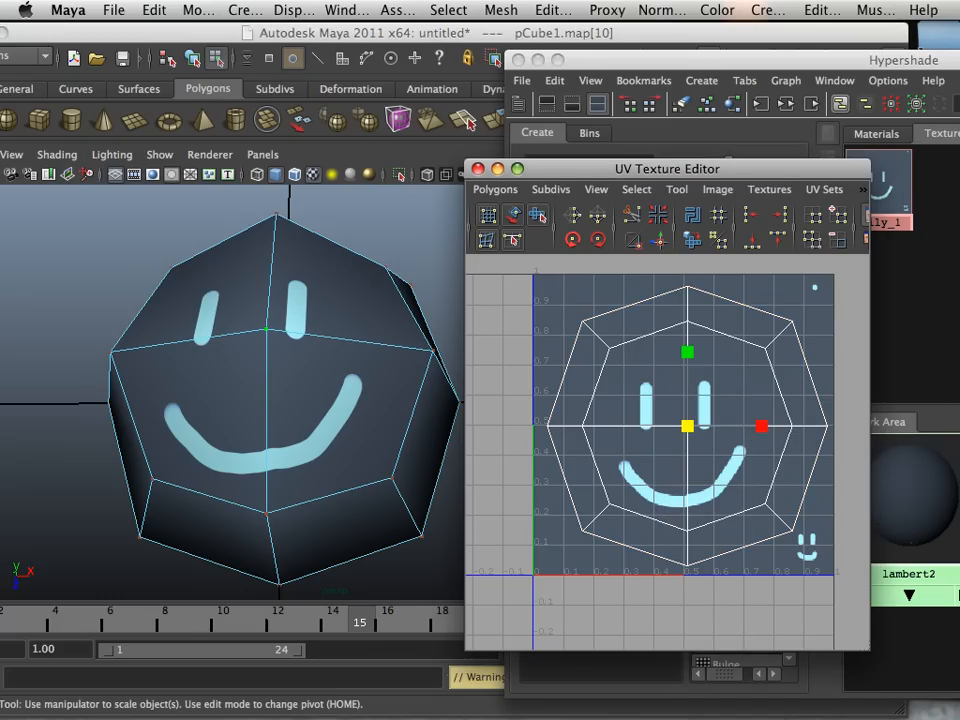
scroll(687, 426, "down", 3)
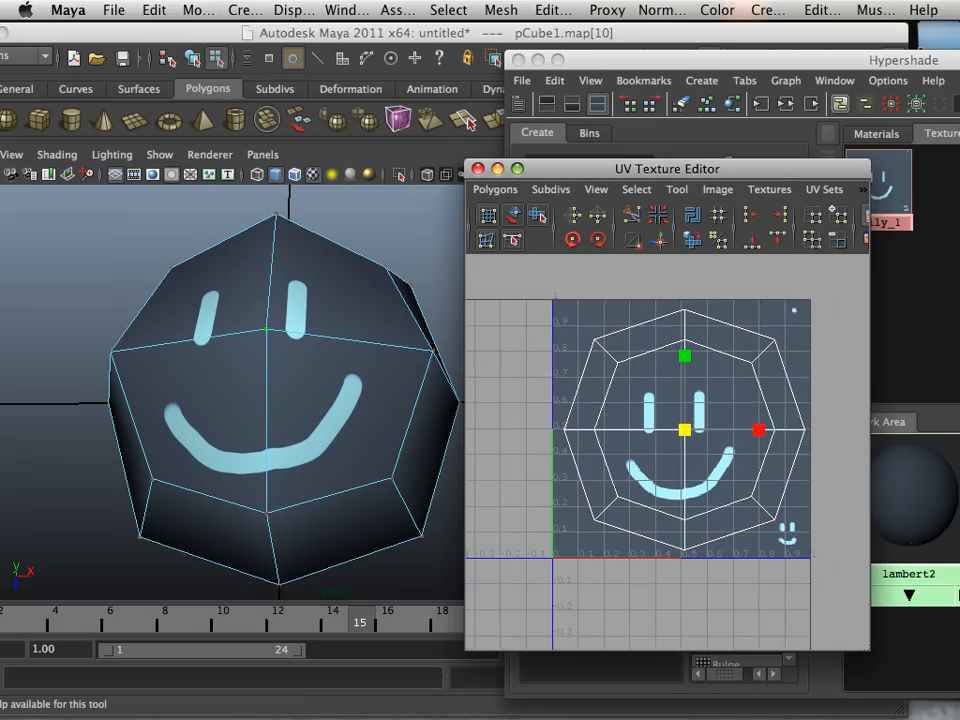
right_click(686, 411, "ctrl")
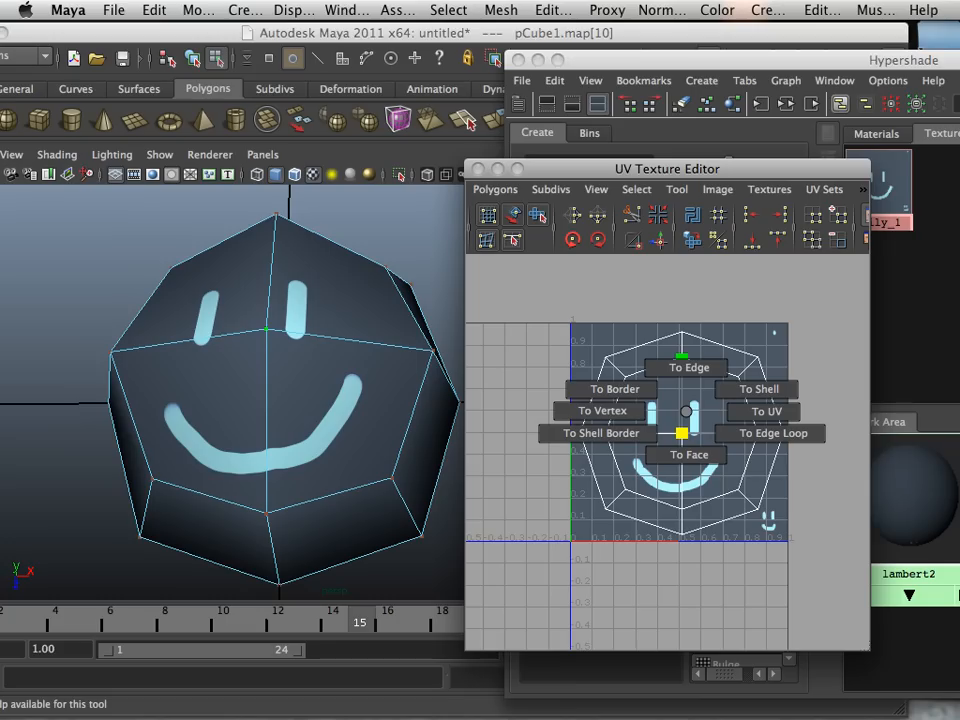
right_click_drag(686, 411, 759, 388, "ctrl")
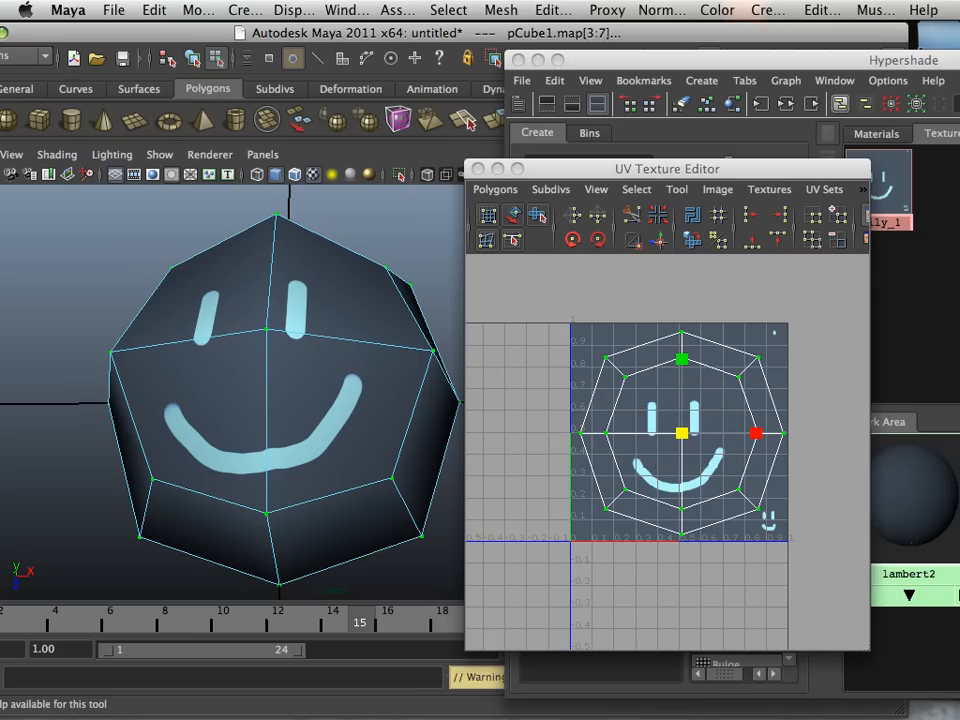
Move the selected UV shell about 0.8 of a tile in the positive U direction, mostly off the smily image
scroll(664, 450, "down", 2)
scroll(668, 457, "down", 1)
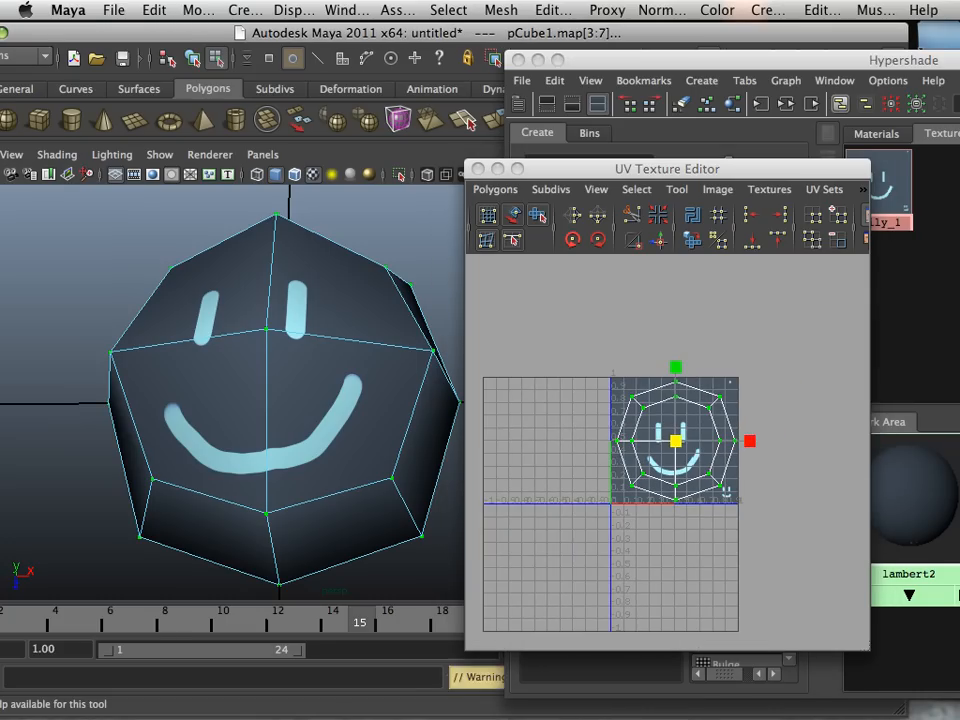
key("w")
left_click_drag(676, 440, 778, 437)
scroll(778, 437, "up", 3)
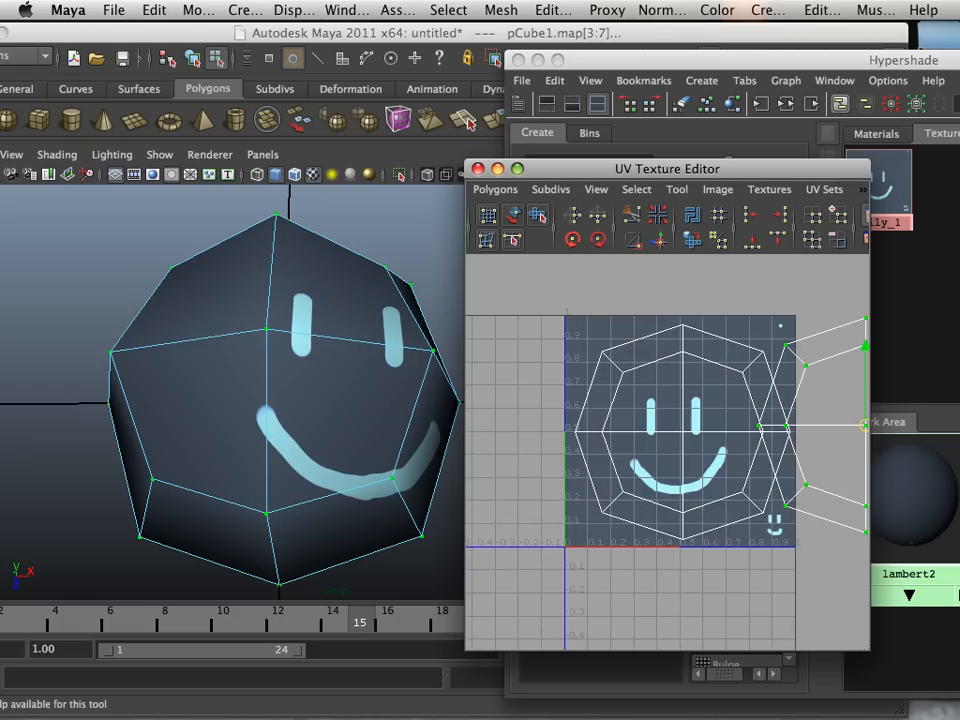
Select the whole UV shell lying over the smiley and move it about 0.7 tile in U and 1.1 tiles in V, off the image
middle_click_drag(778, 437, 641, 486, "alt")
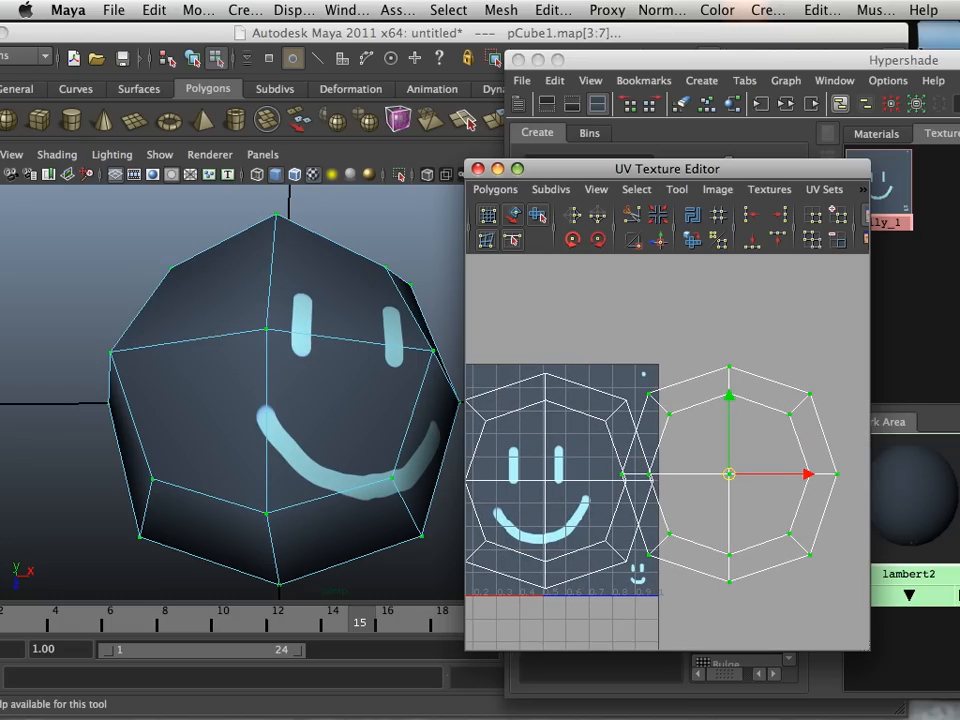
left_click(544, 387)
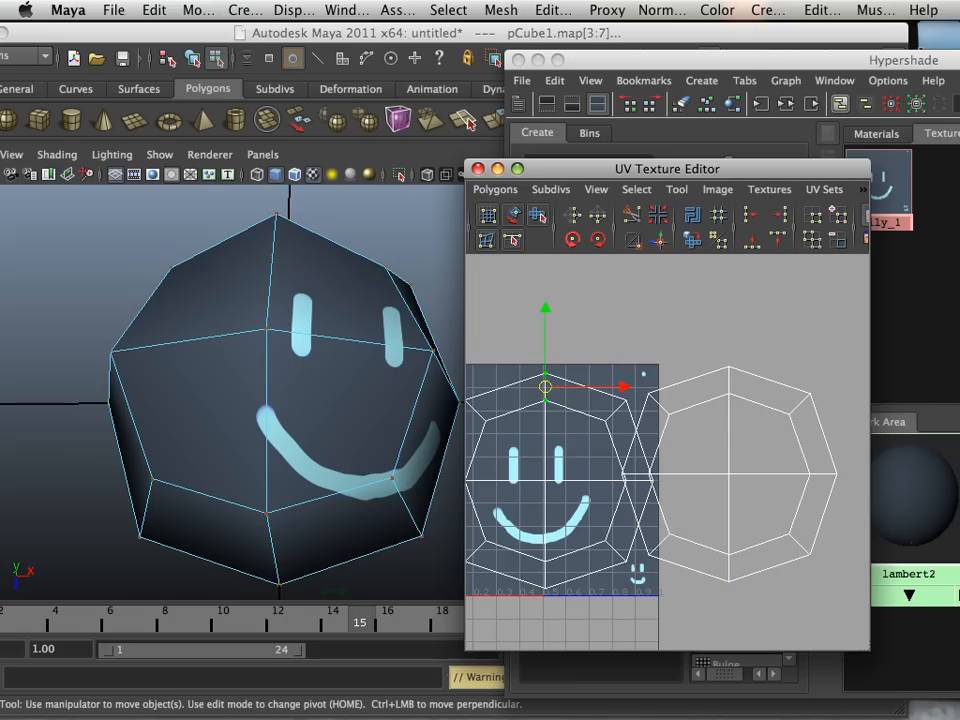
right_click_drag(538, 416, 541, 459, "ctrl")
left_click_drag(545, 480, 712, 233)
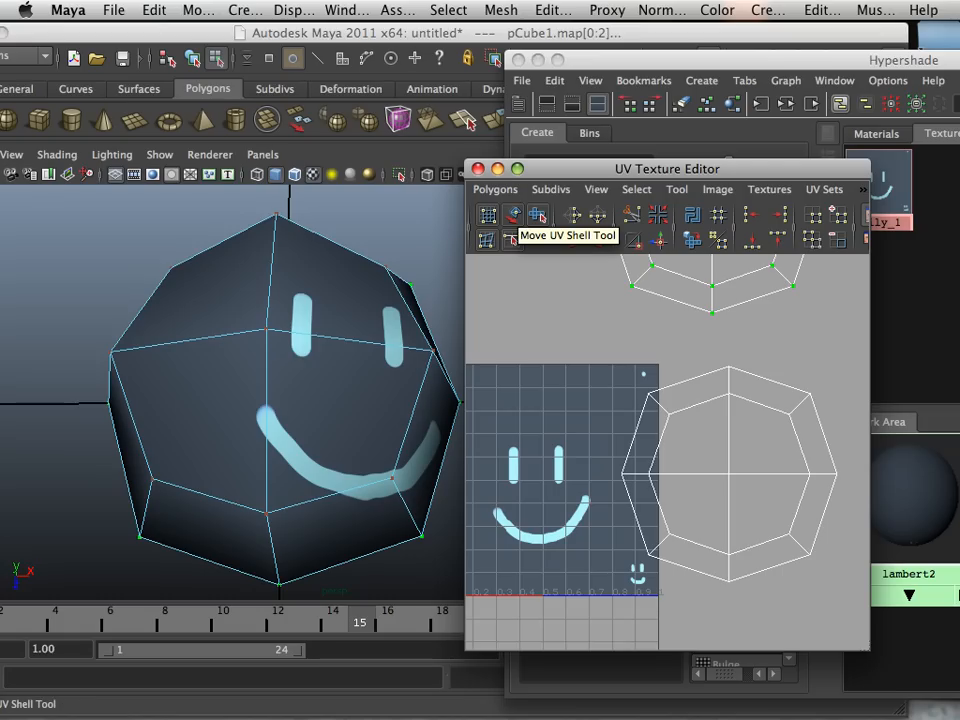
Move the other UV shell back over the texture with the Move UV Shell Tool, centring it on the large smiley
left_click(512, 216)
left_click(667, 450)
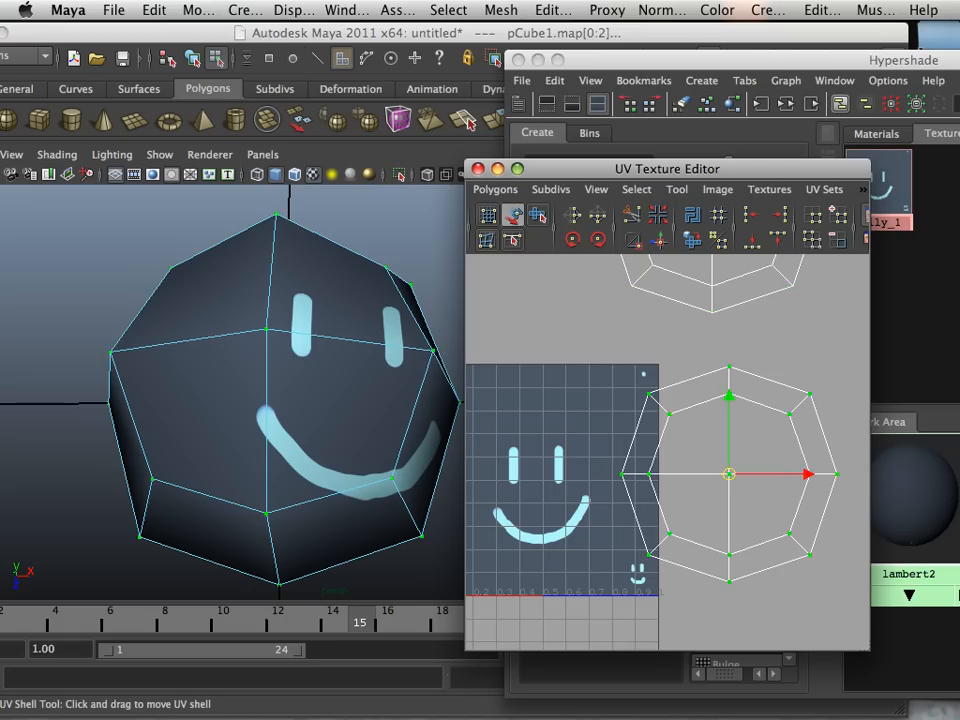
scroll(667, 450, "down", 2)
scroll(703, 464, "down", 1)
left_click_drag(701, 461, 605, 463)
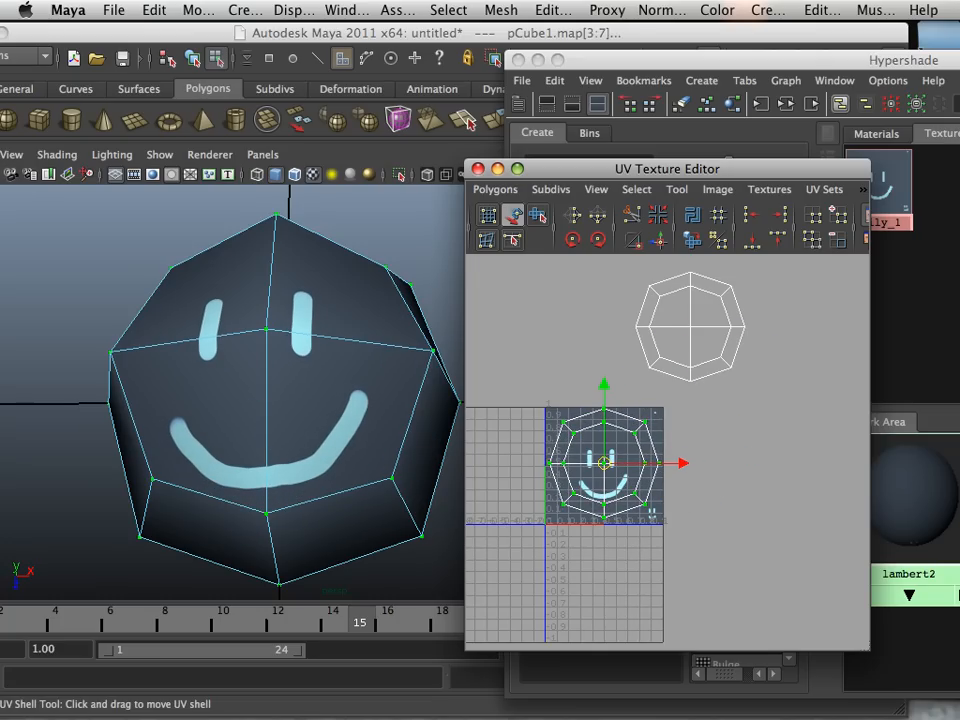
Select the UV shell lying above the image and scale it down uniformly to about 0.15 of a tile wide
left_click(690, 327)
key("w")
key("e")
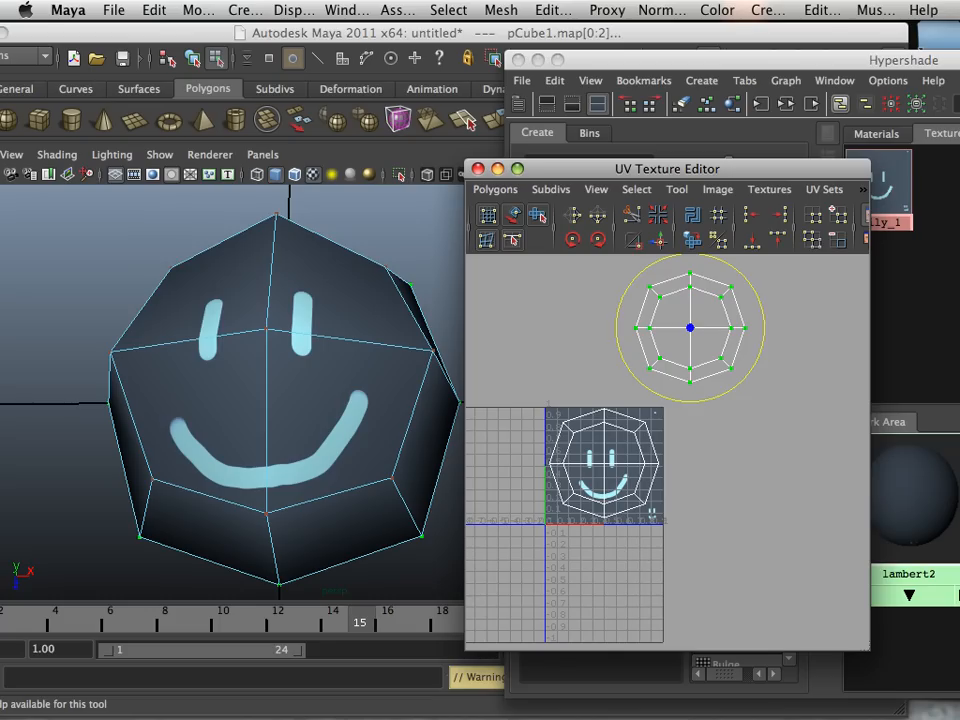
key("r")
left_click_drag(690, 327, 628, 327)
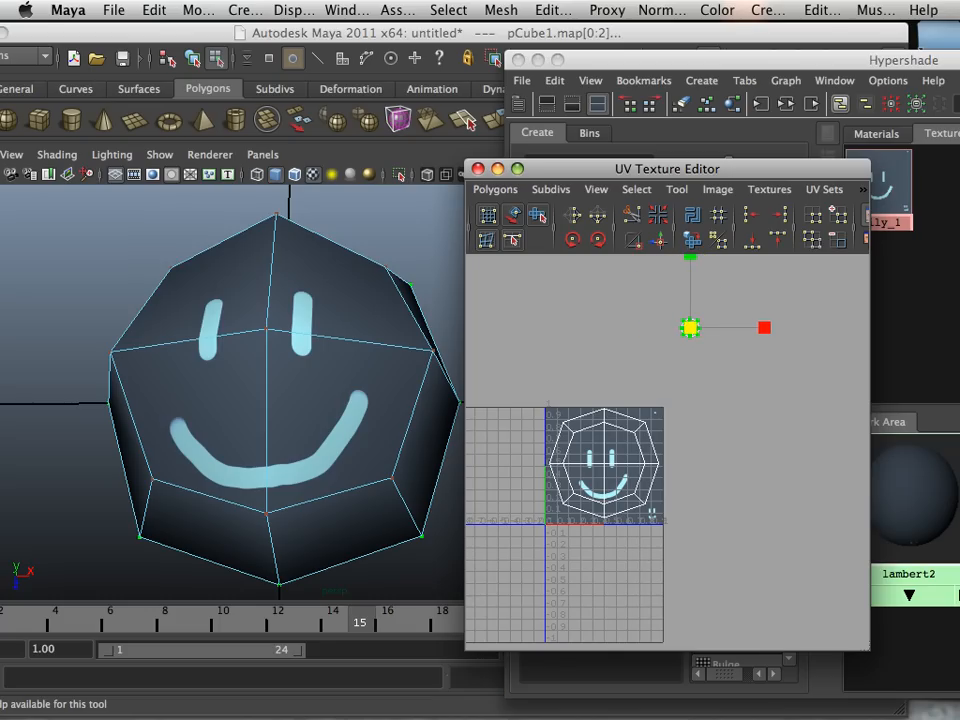
Move the shrunken UV shell into the image's upper-left area, centred at about U 0.24, V 0.89
scroll(668, 452, "up", 5)
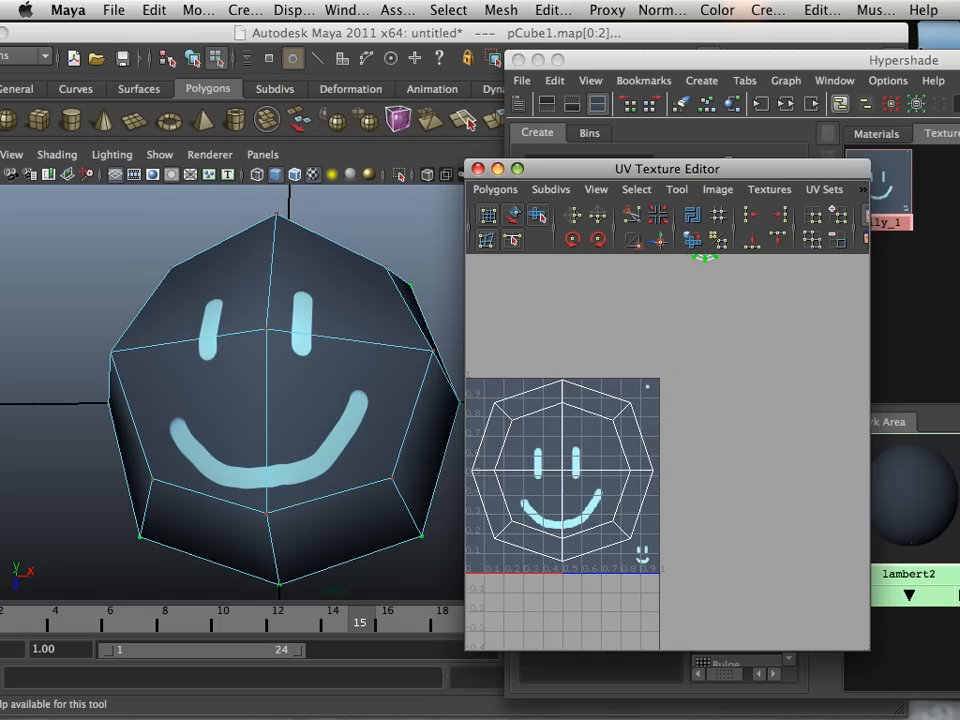
scroll(660, 452, "down", 2)
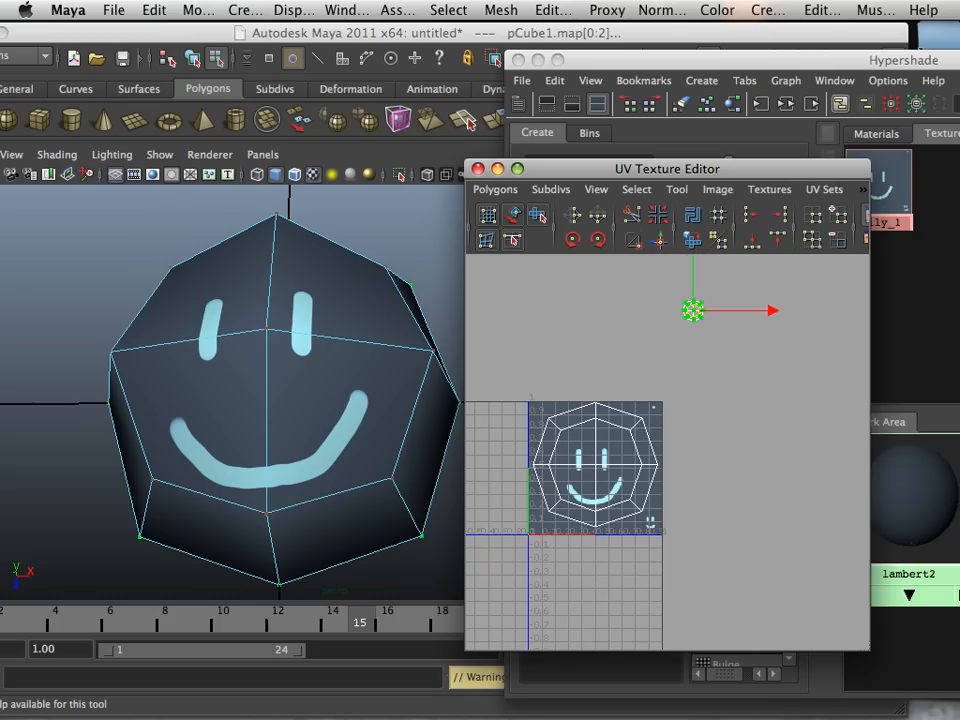
left_click_drag(693, 311, 559, 414)
scroll(600, 448, "up", 3)
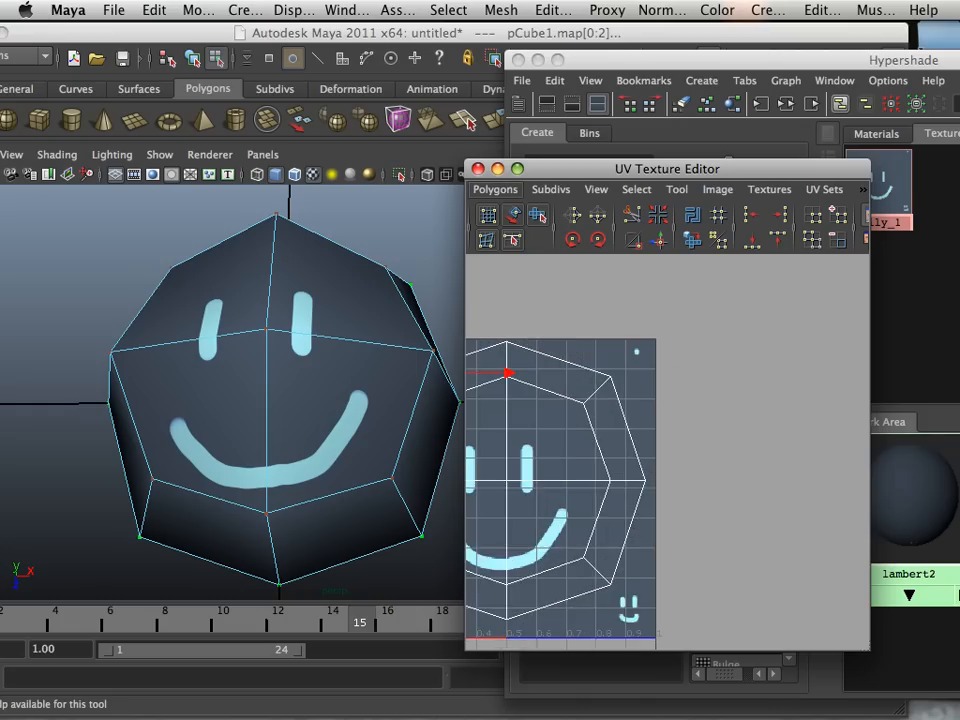
middle_click_drag(550, 430, 783, 462, "alt")
scroll(668, 452, "up", 4)
middle_click_drag(668, 430, 731, 487, "alt")
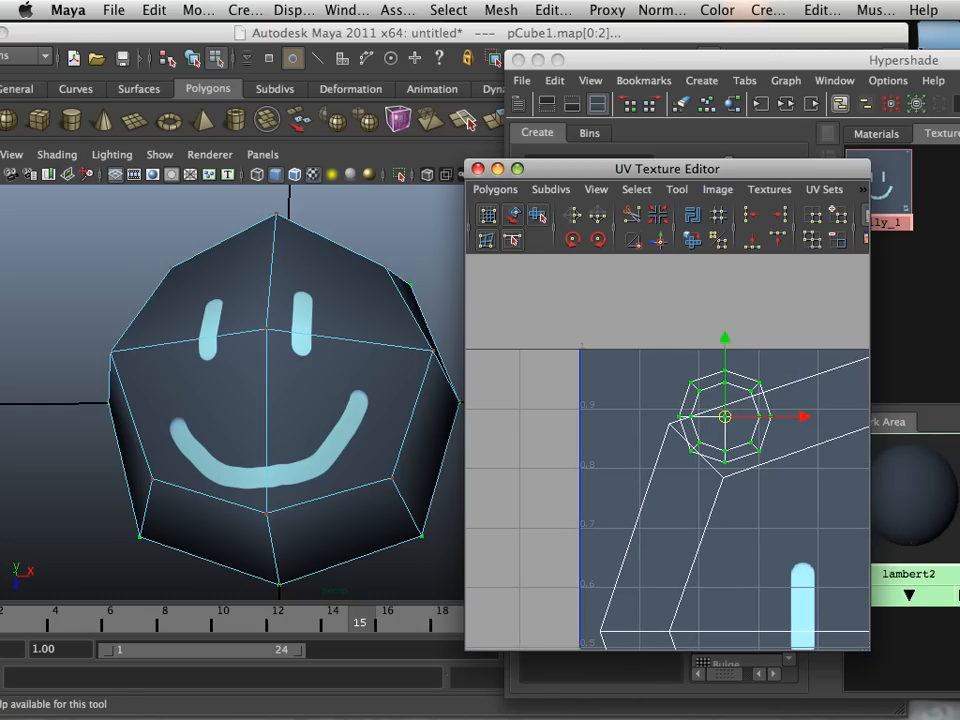
Shift the small shell into the image's blank upper-left corner with the Move UV Shell Tool, centred at about U 0.08, V 0.92
left_click(702, 407)
left_click(699, 391)
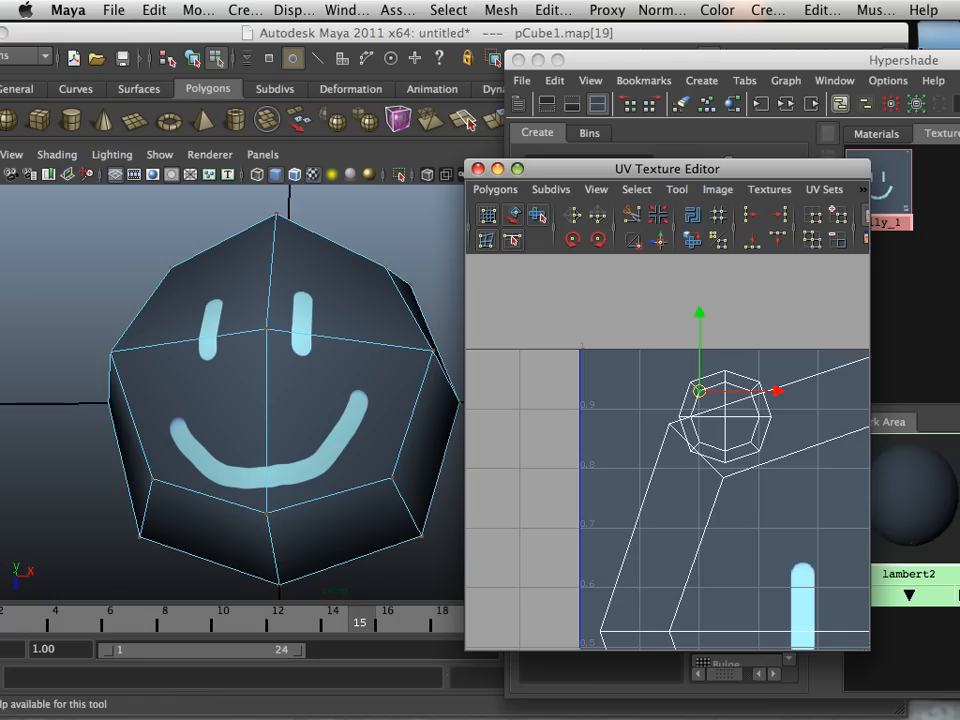
left_click(513, 215)
left_click(725, 416)
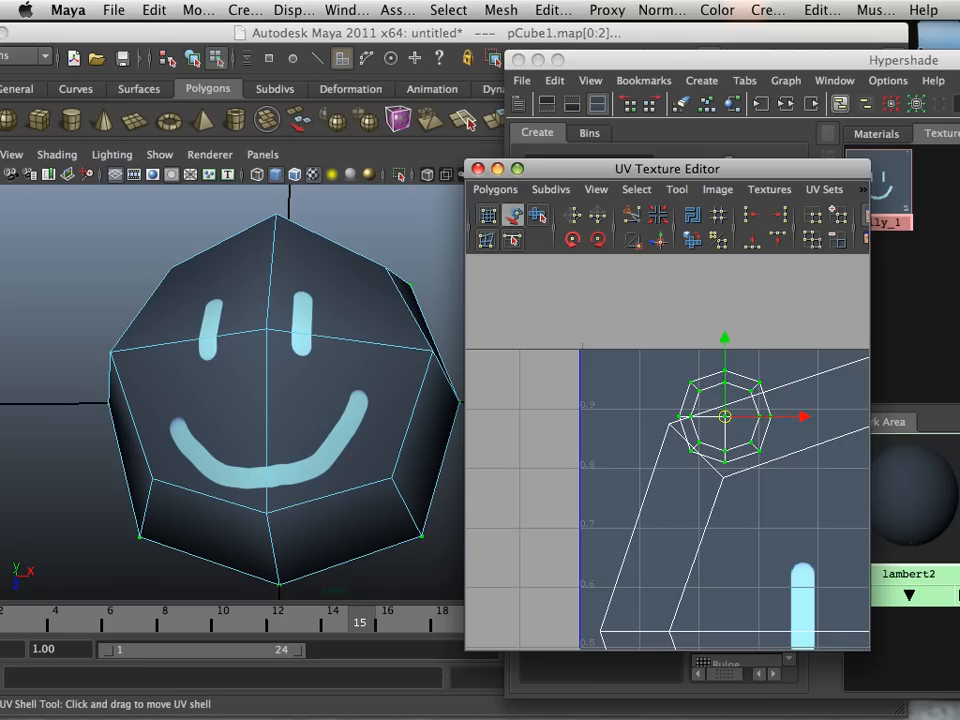
left_click_drag(725, 416, 628, 397)
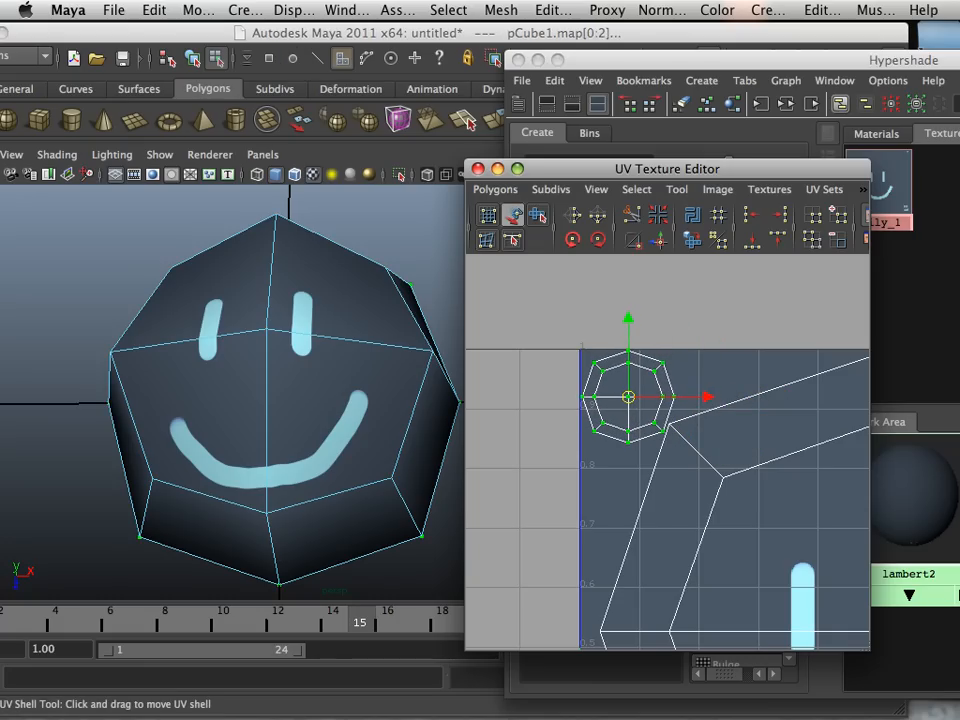
Scale the small corner UV shell down further to about 0.09 of a tile wide, then clear the selection
scroll(628, 397, "down", 2)
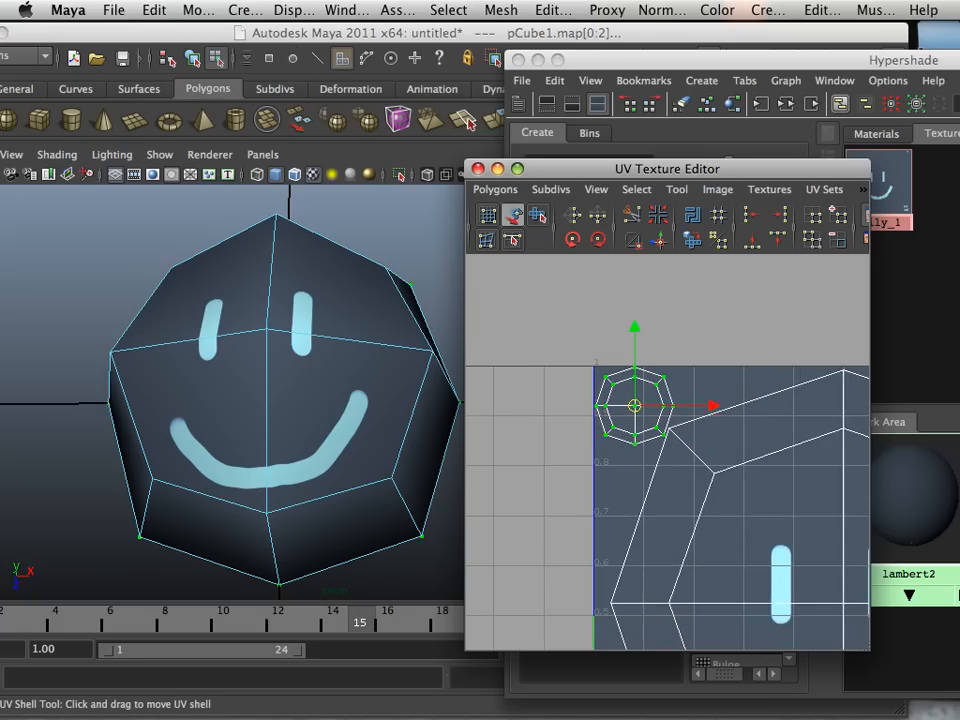
scroll(628, 397, "up", 2)
scroll(628, 397, "down", 3)
scroll(667, 451, "down", 3)
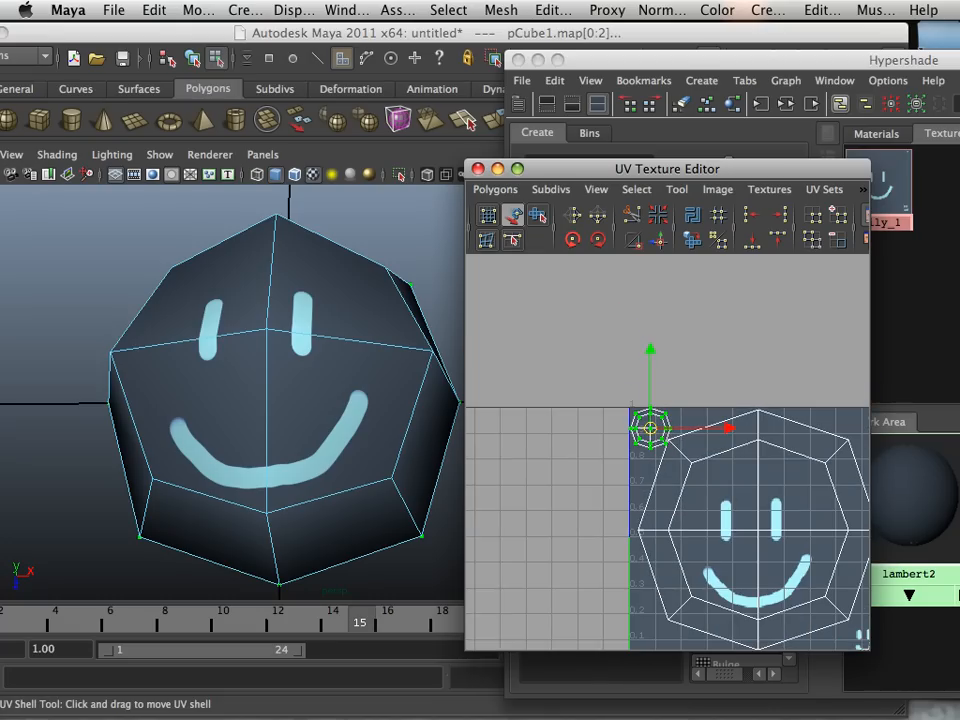
scroll(670, 456, "up", 3)
key("r")
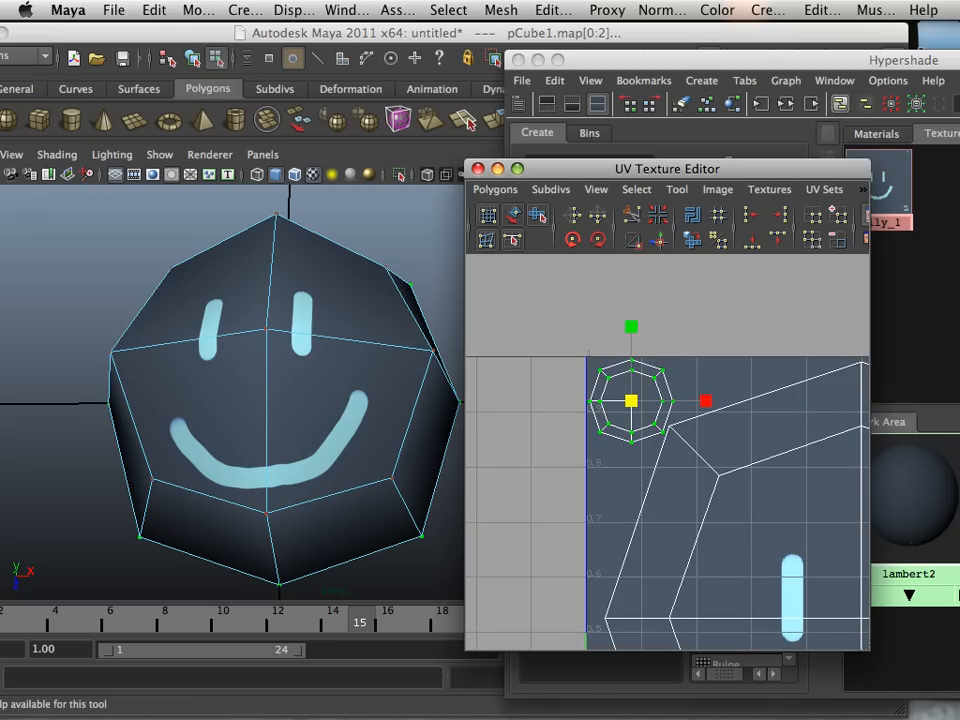
left_click_drag(631, 401, 615, 401)
scroll(667, 451, "down", 5)
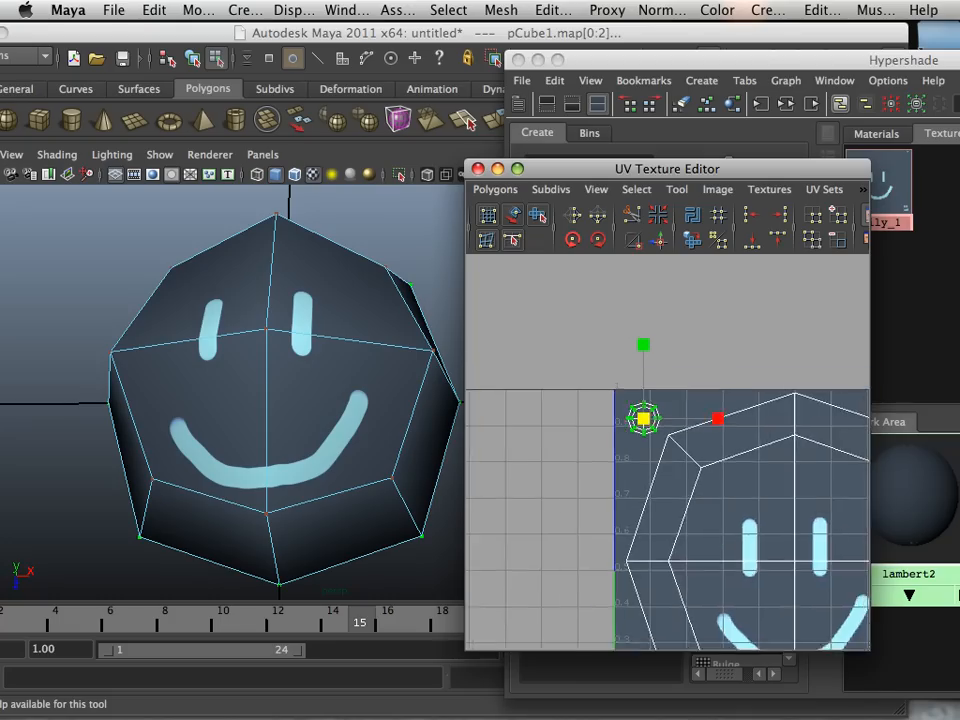
left_click(580, 360)
scroll(667, 451, "up", 5)
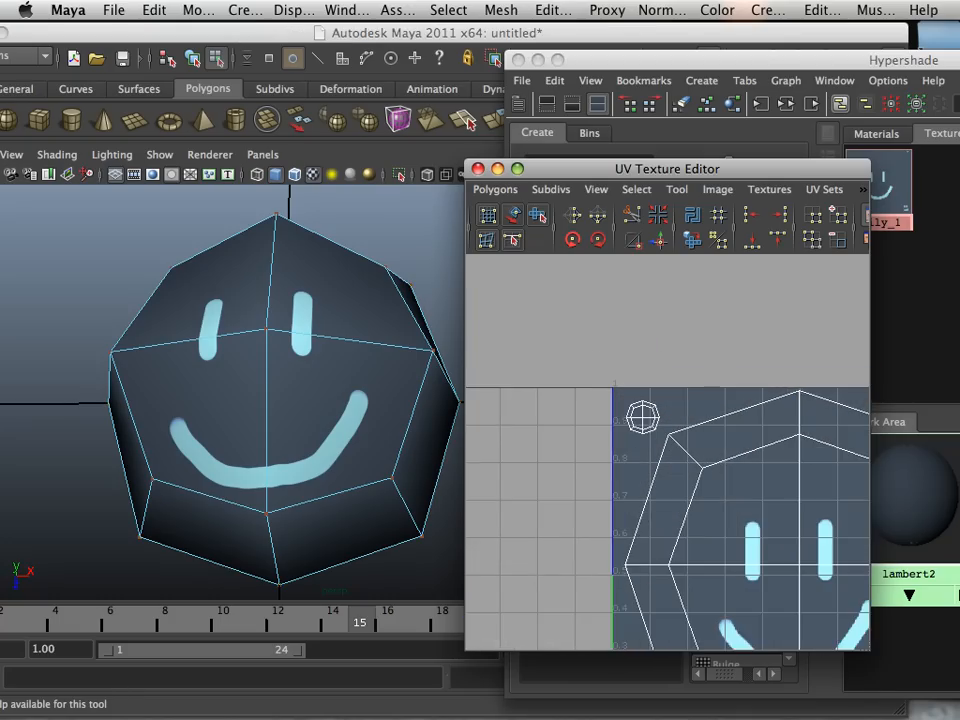
scroll(667, 451, "down", 6)
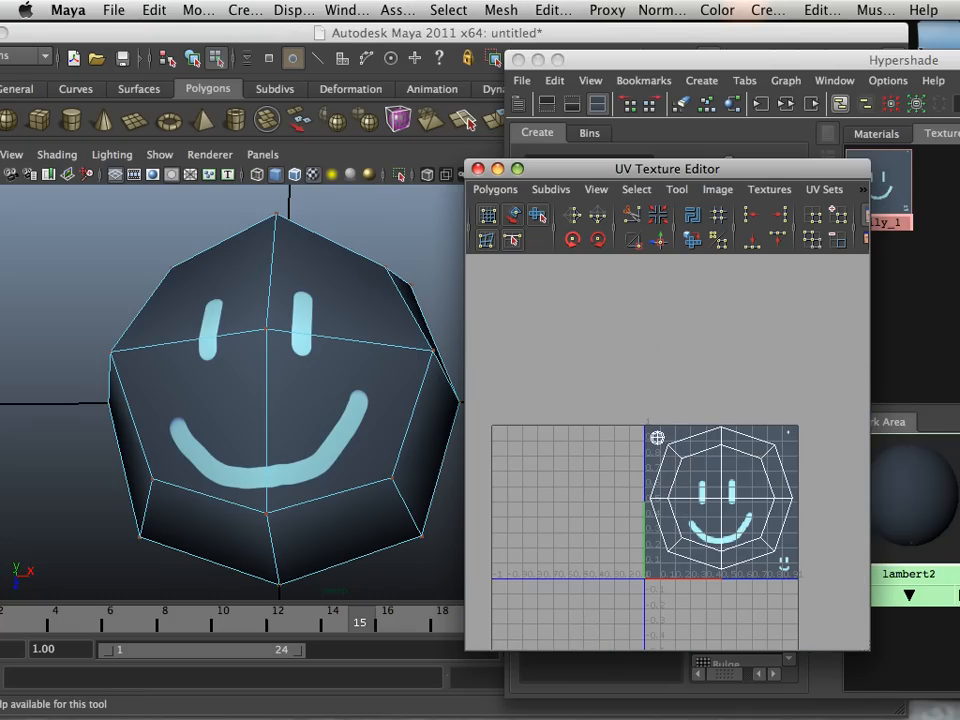